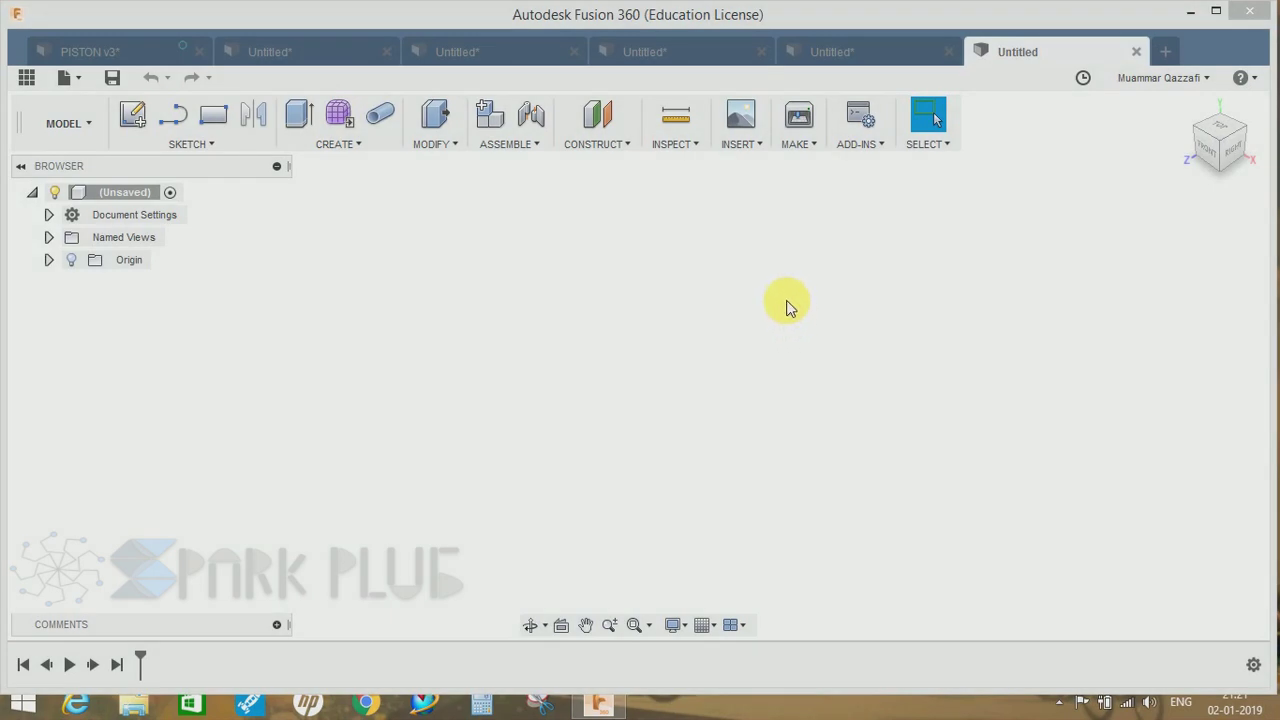
pyautogui.click(457, 152)
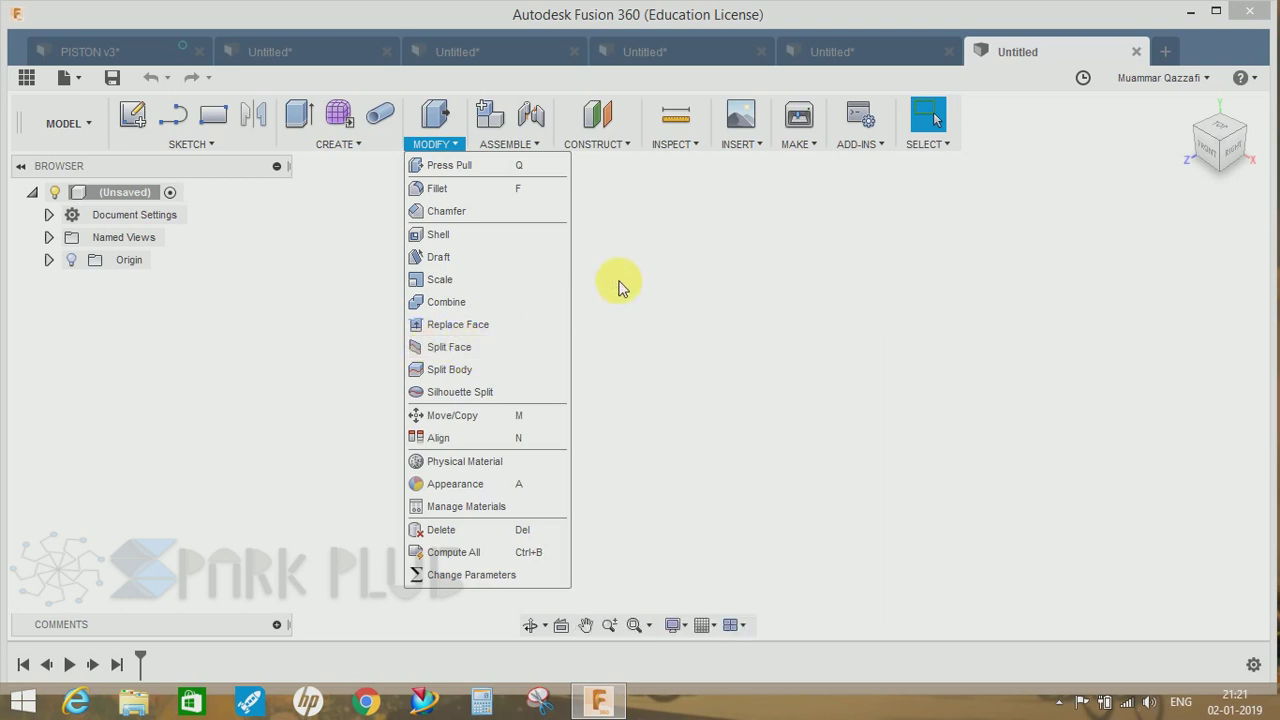
pyautogui.click(619, 287)
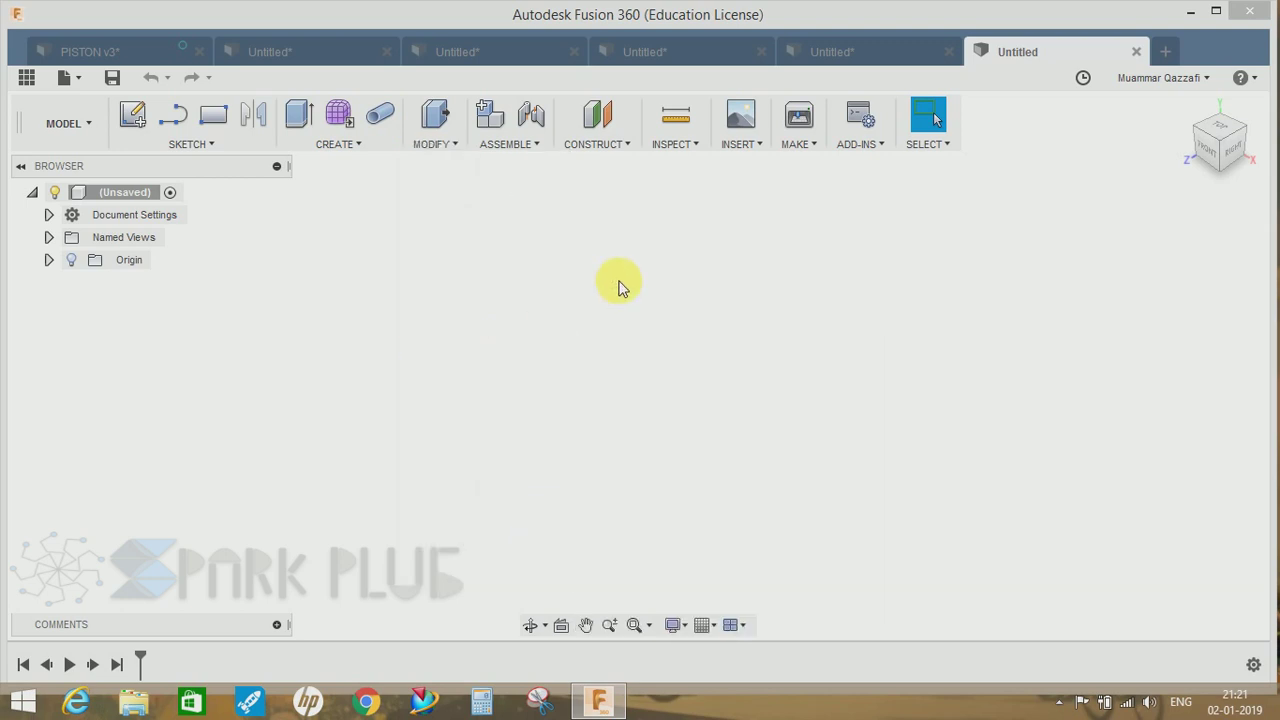
# Create a new solid cylinder centred on the origin on the YZ plane, about 86.93 mm in diameter and 155 mm long.
pyautogui.click(339, 144)
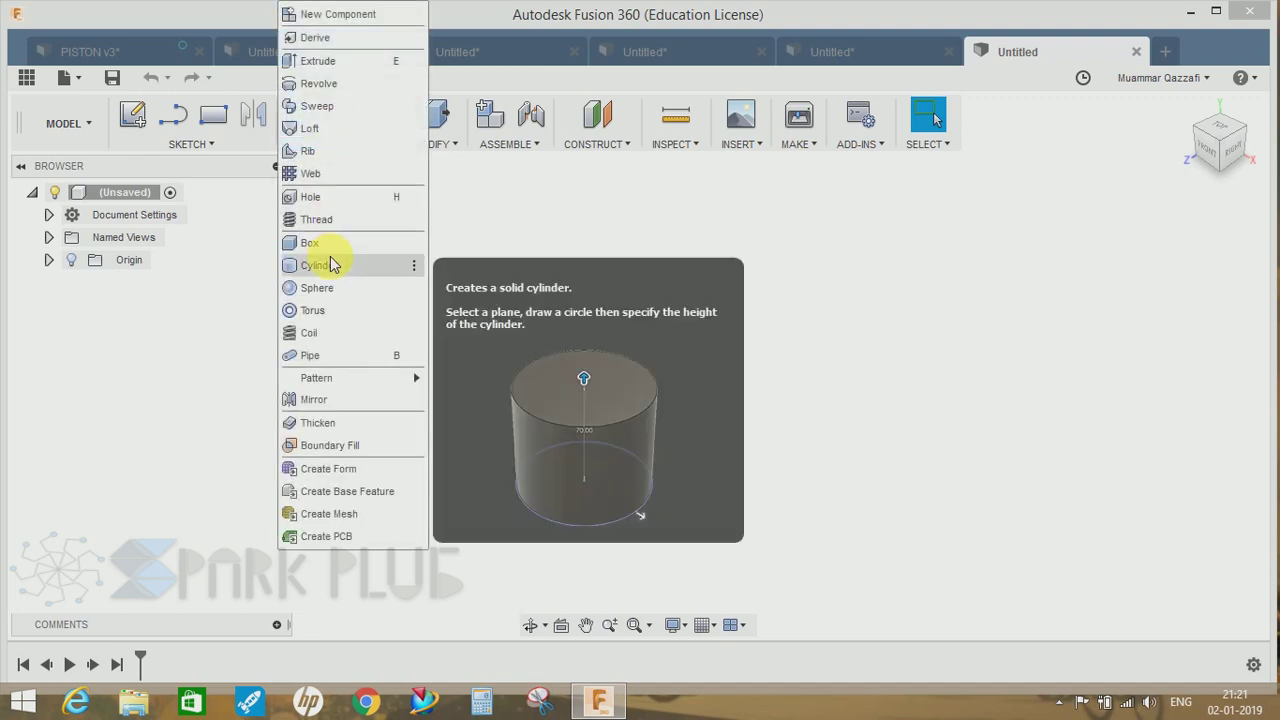
pyautogui.click(314, 265)
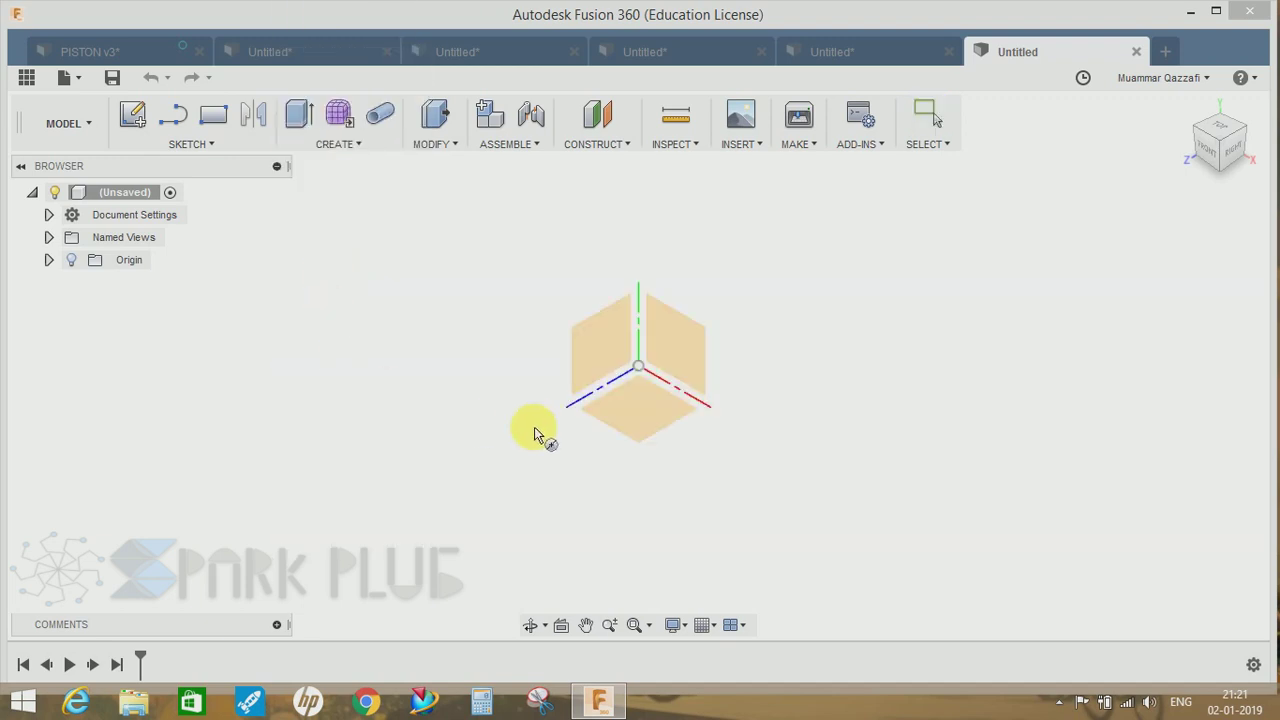
pyautogui.click(597, 347)
pyautogui.click(643, 367)
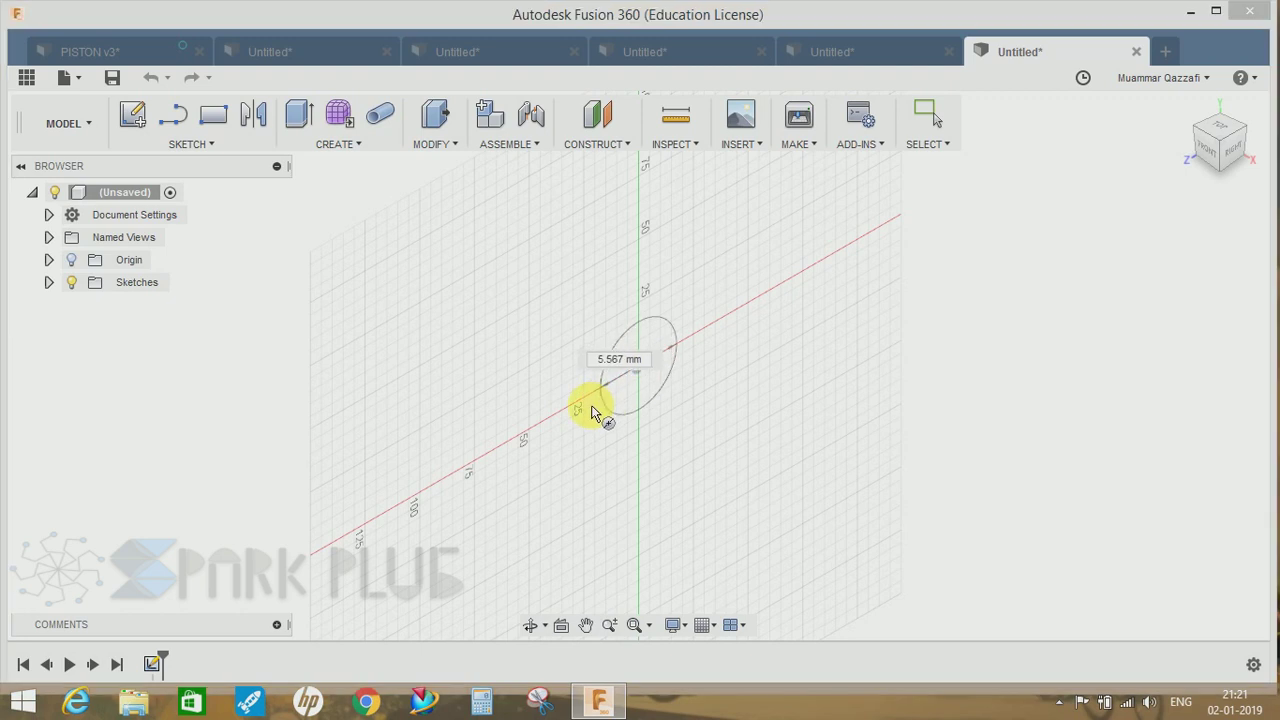
pyautogui.click(548, 421)
pyautogui.moveTo(669, 383); pyautogui.dragTo(1186, 623)
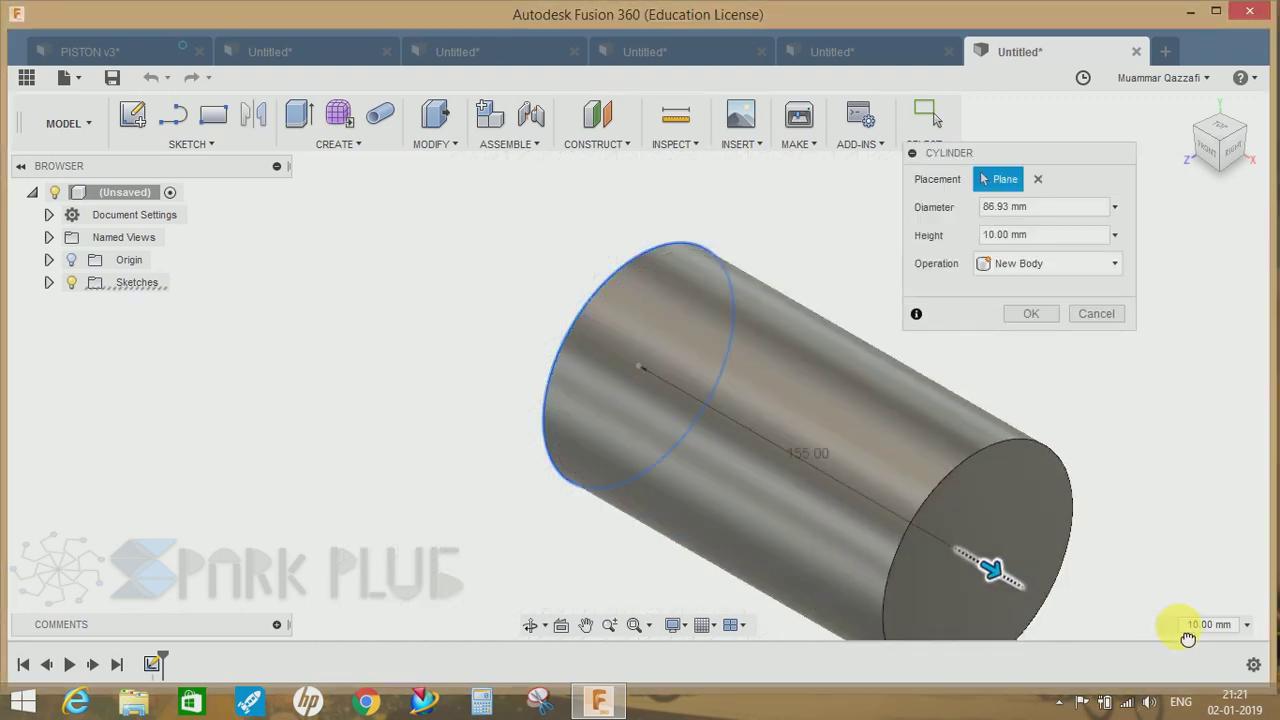
pyautogui.click(1031, 314)
pyautogui.scroll(-3, 1031, 343)
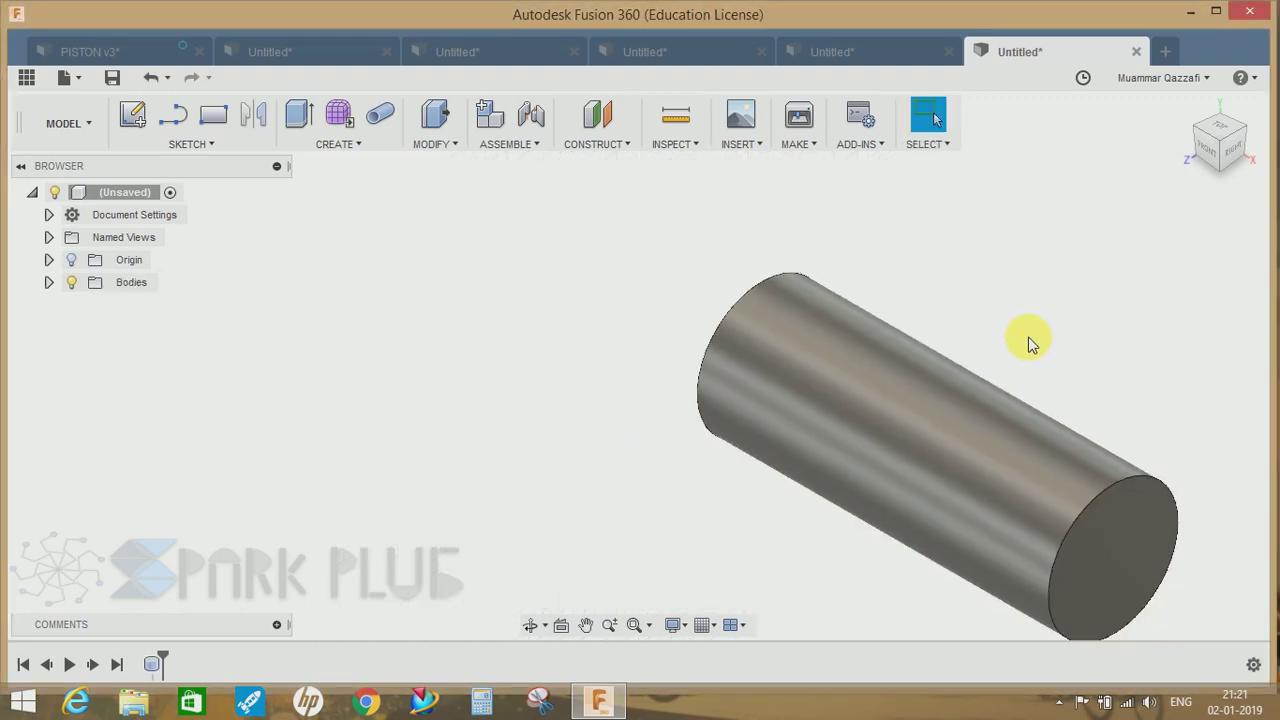
pyautogui.moveTo(1031, 343); pyautogui.dragTo(772, 317, button='middle')
# Show the origin planes and sketch an open four-segment zigzag line across the cylinder's length on the XY plane.
pyautogui.click(71, 260)
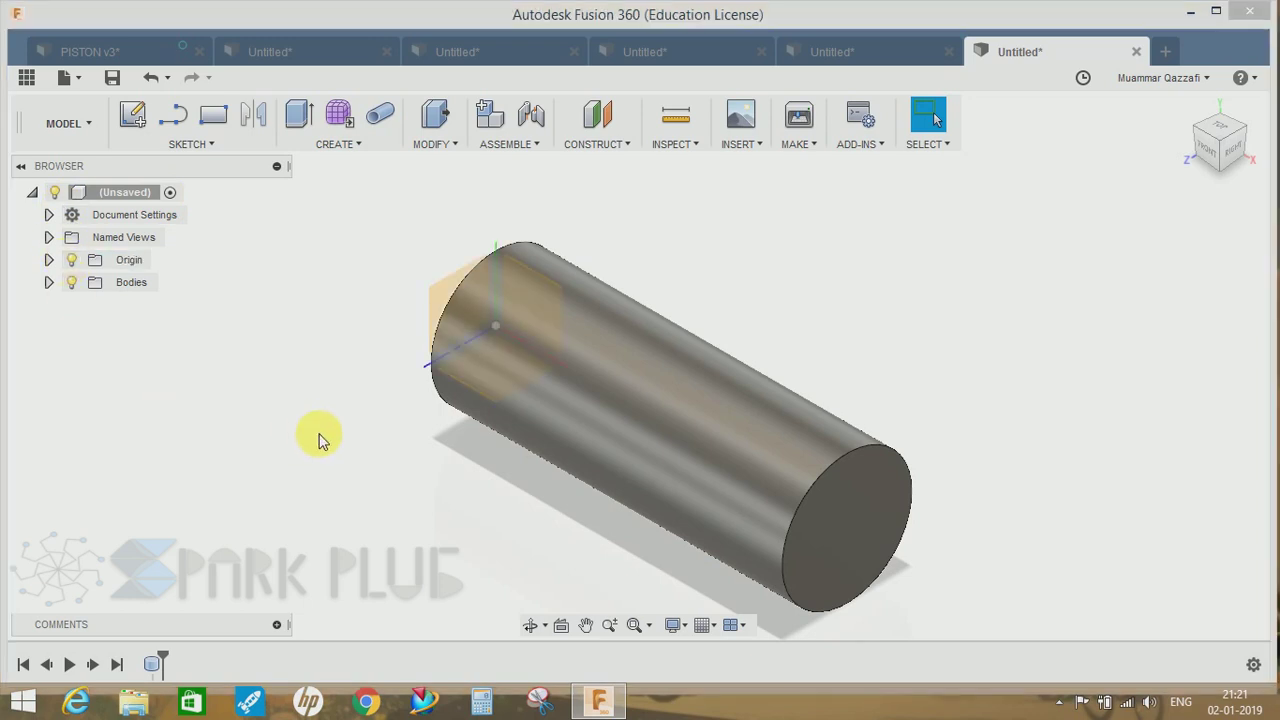
pyautogui.keyDown('shift'); pyautogui.moveTo(444, 461); pyautogui.dragTo(486, 458, button='middle'); pyautogui.keyUp('shift')
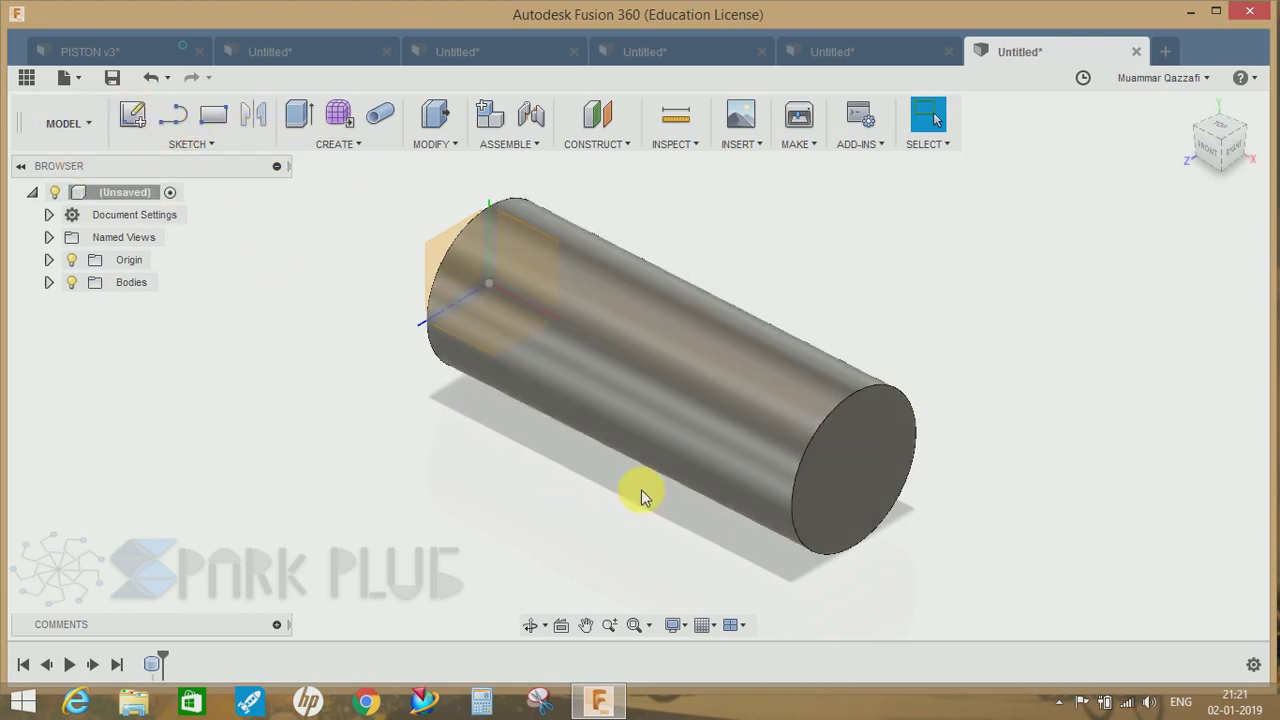
pyautogui.moveTo(680, 374)
pyautogui.keyDown('shift'); pyautogui.mouseDown(button='middle')
pyautogui.moveTo(663, 357)
pyautogui.moveTo(683, 401)
pyautogui.moveTo(677, 374)
pyautogui.mouseUp(button='middle'); pyautogui.keyUp('shift')
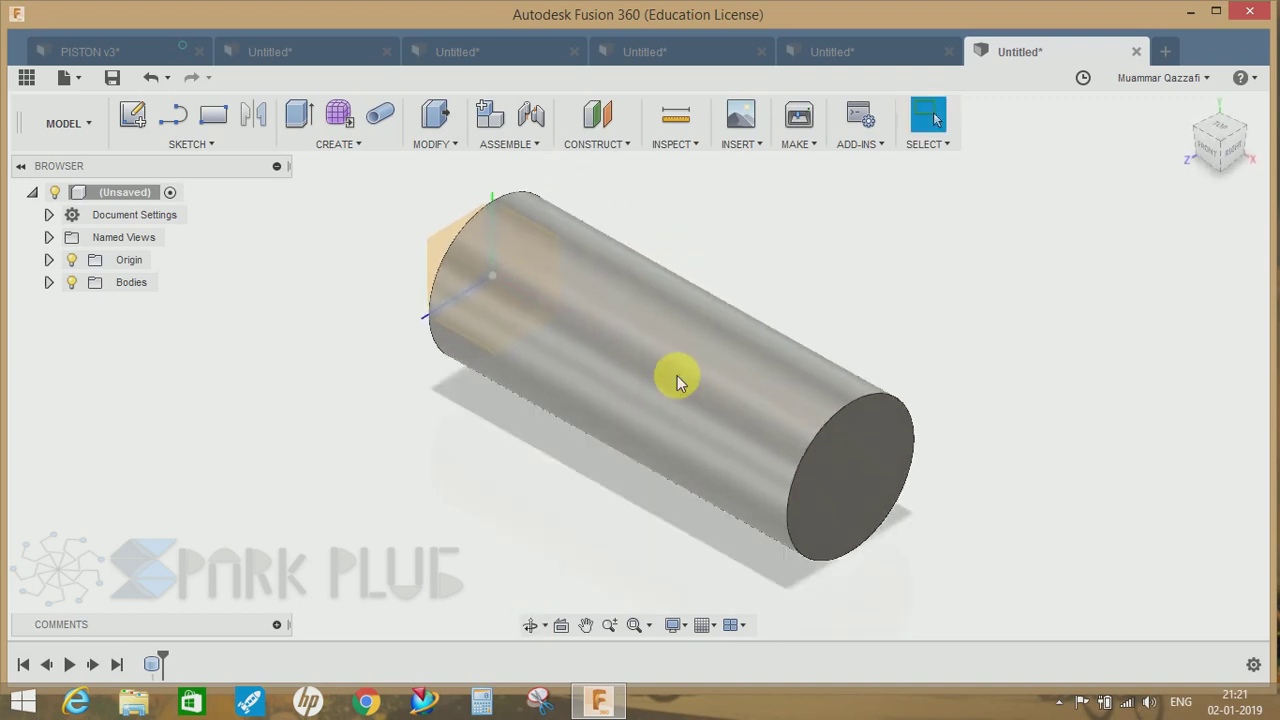
pyautogui.click(133, 114)
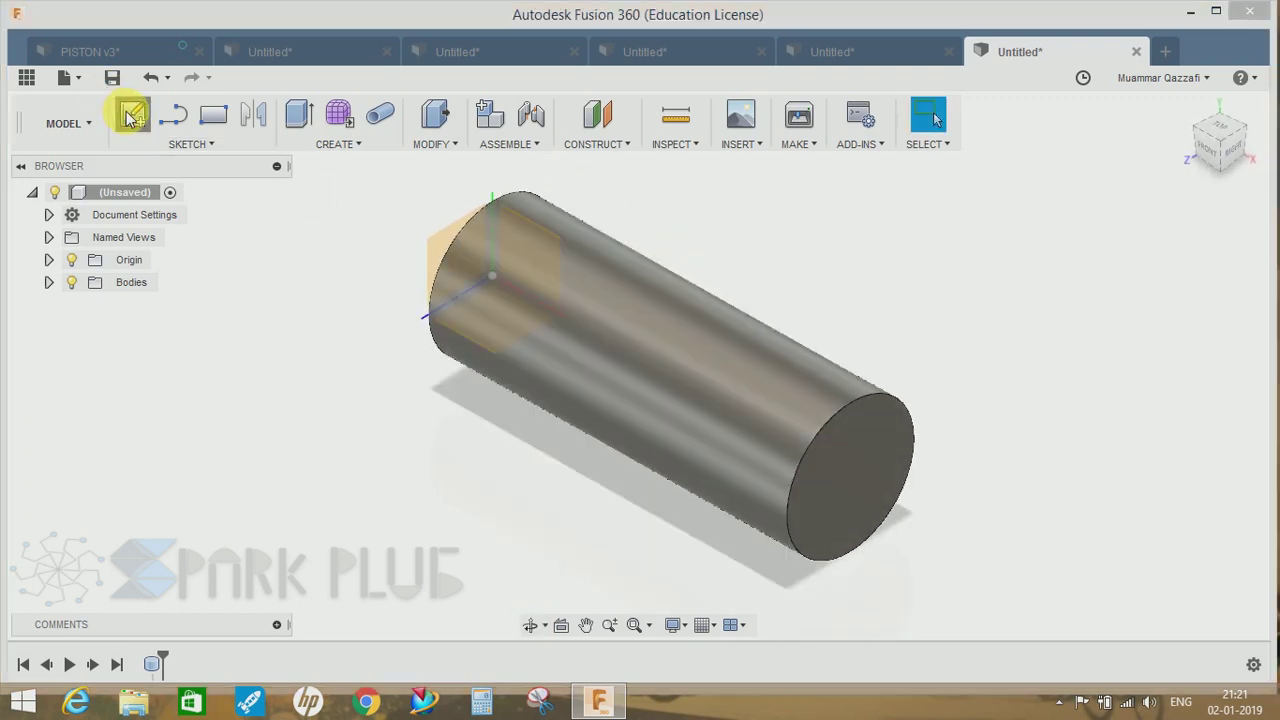
pyautogui.click(548, 253)
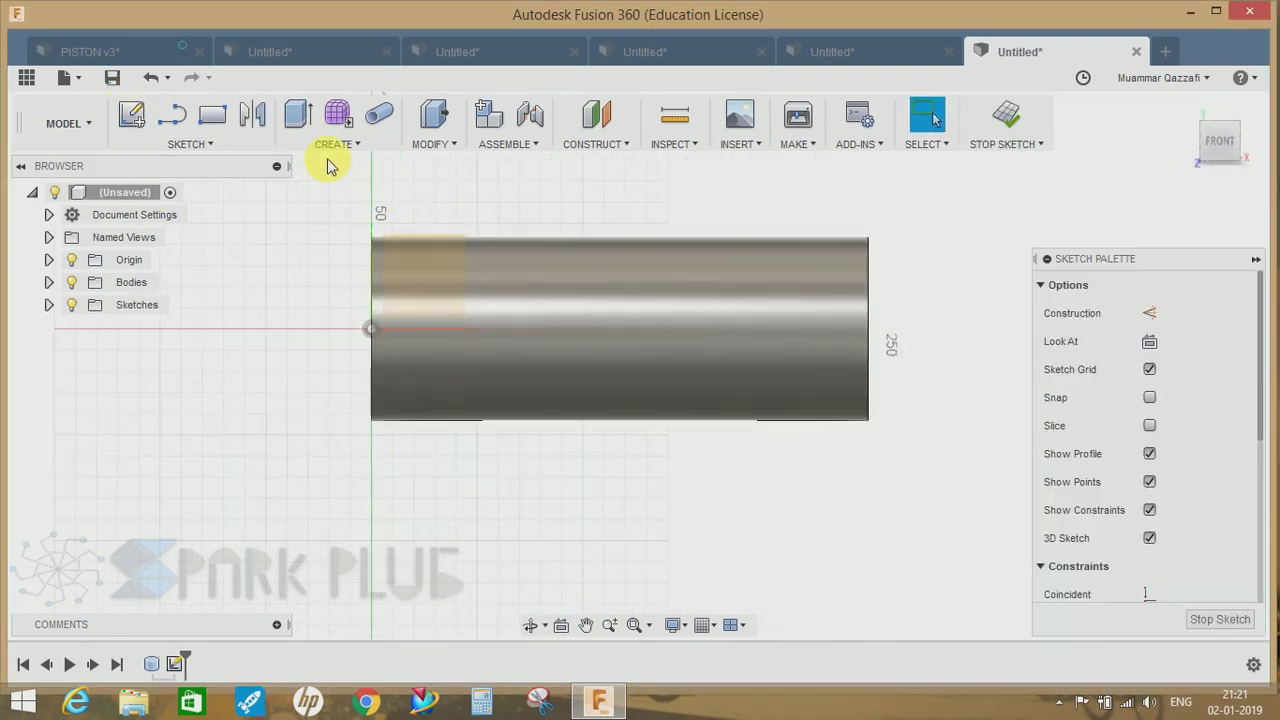
pyautogui.click(172, 116)
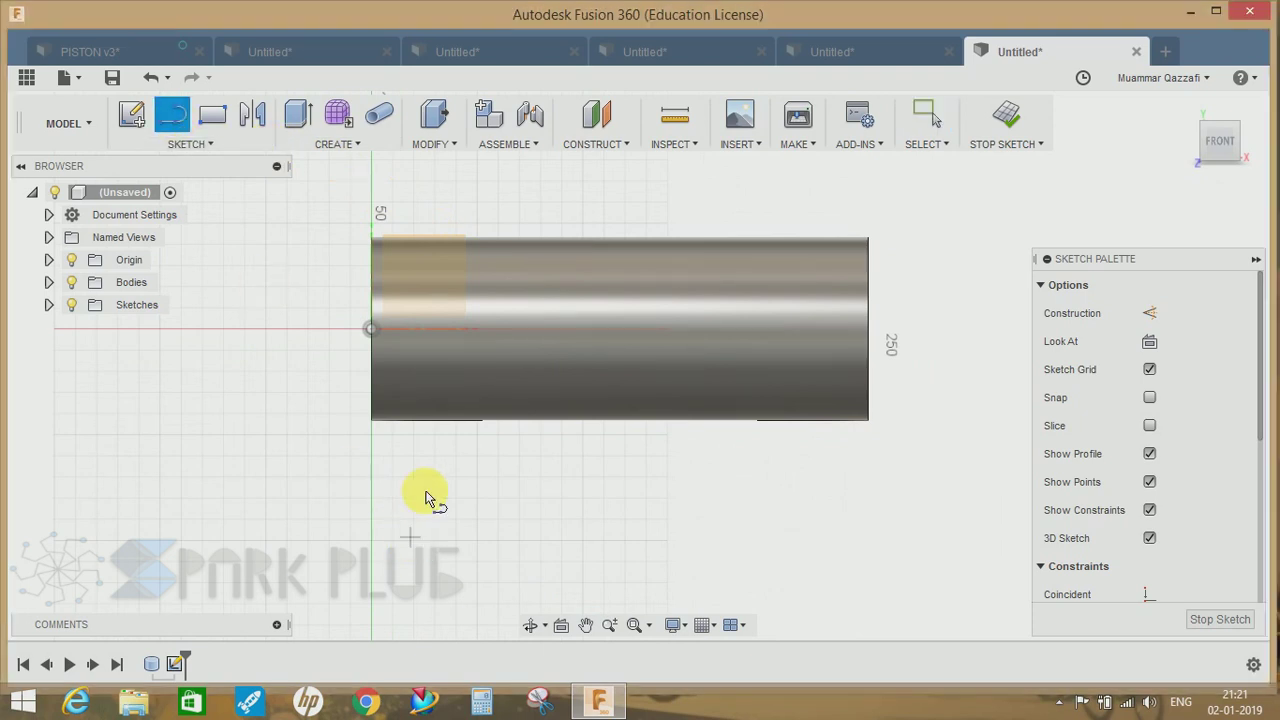
pyautogui.click(520, 200)
pyautogui.click(656, 575)
pyautogui.click(764, 177)
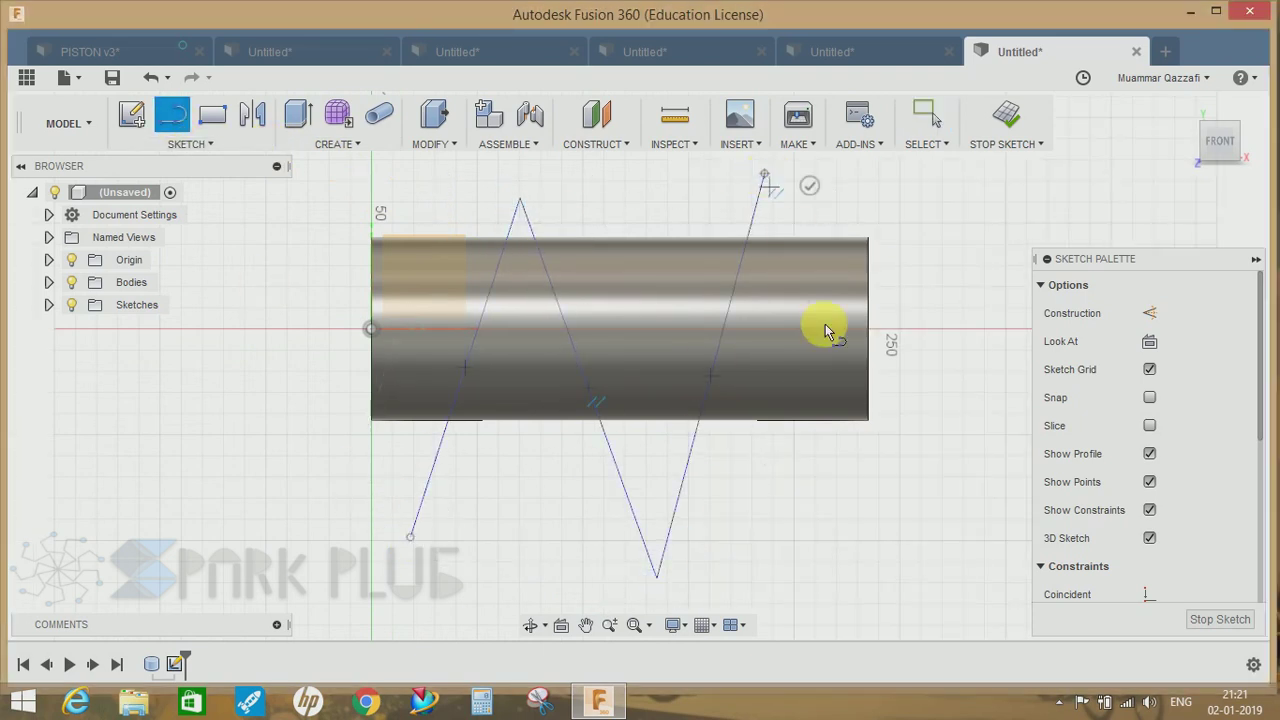
pyautogui.click(873, 557)
pyautogui.click(1012, 110)
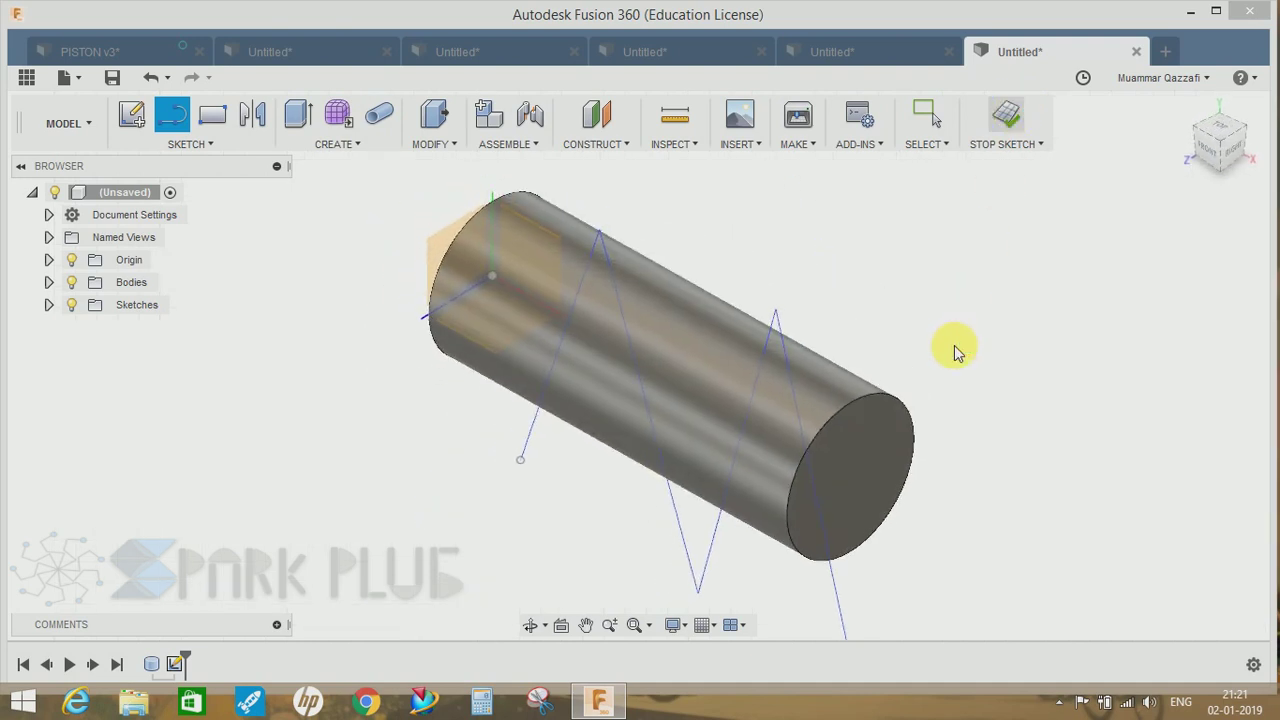
# Set up a Split Face on the cylinder's curved face with the zigzag sketch as the splitting tool.
pyautogui.click(438, 146)
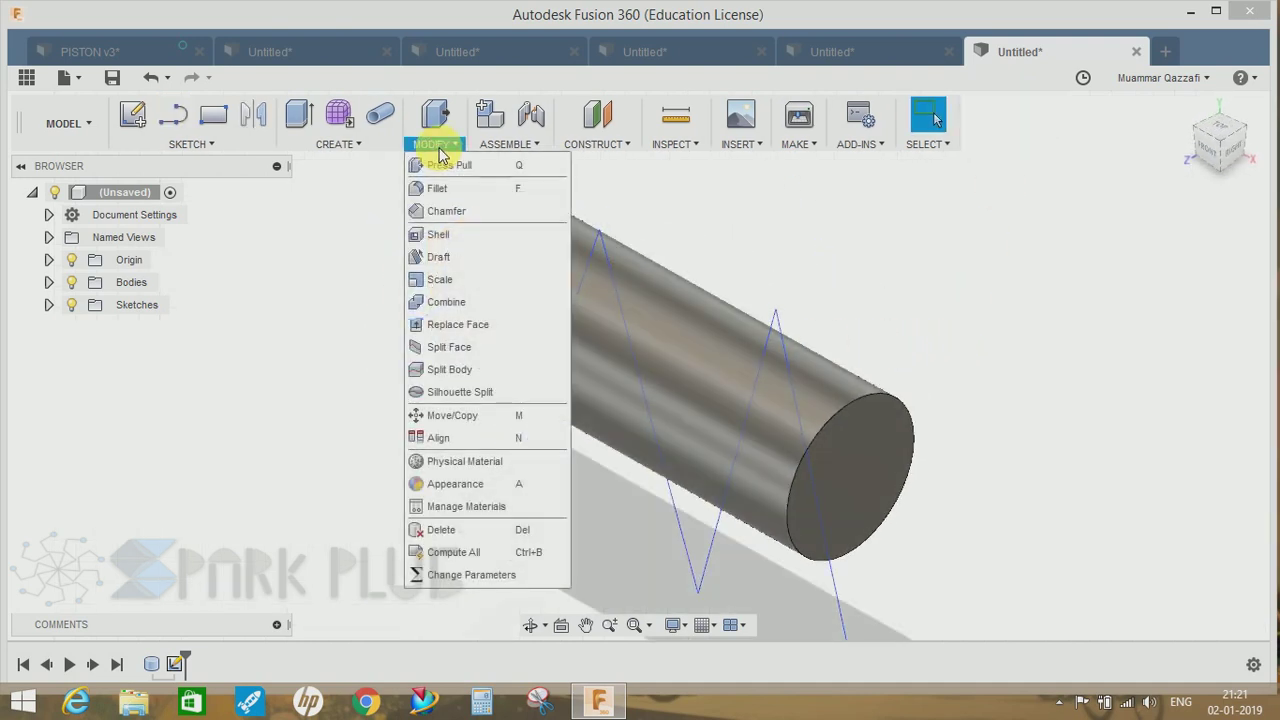
pyautogui.click(434, 346)
pyautogui.moveTo(480, 351); pyautogui.dragTo(400, 291, button='middle')
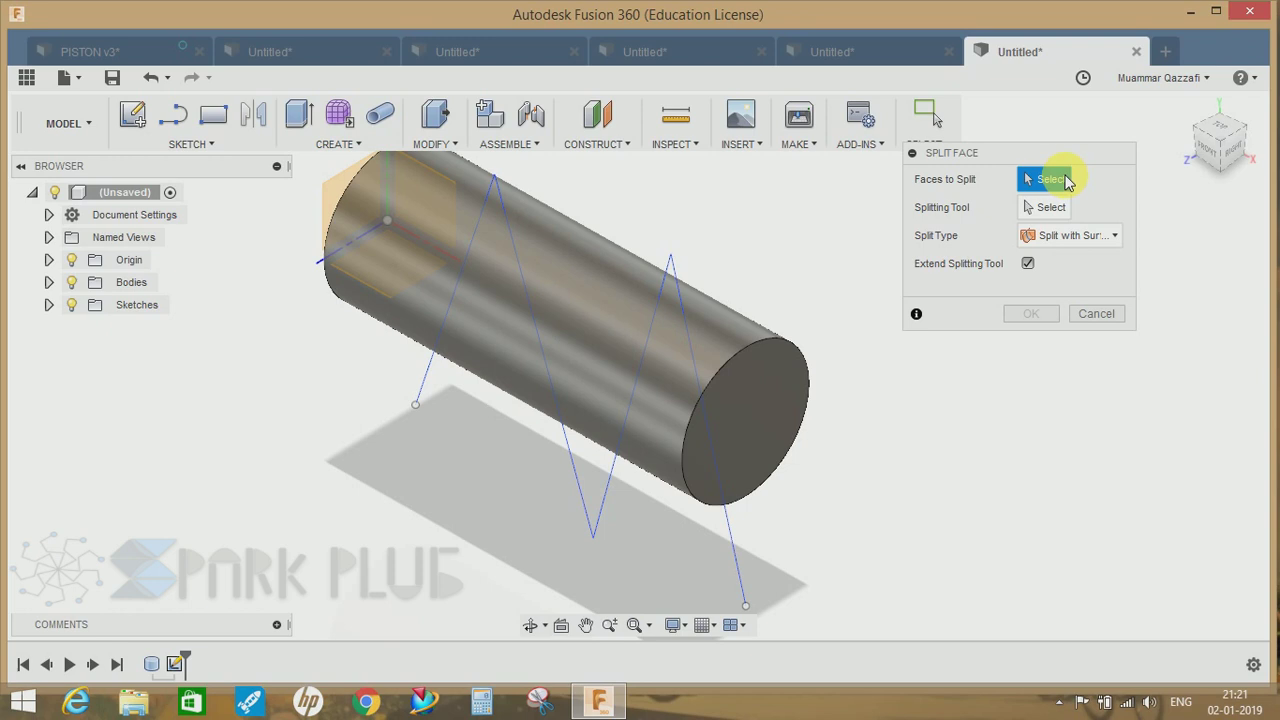
pyautogui.click(586, 268)
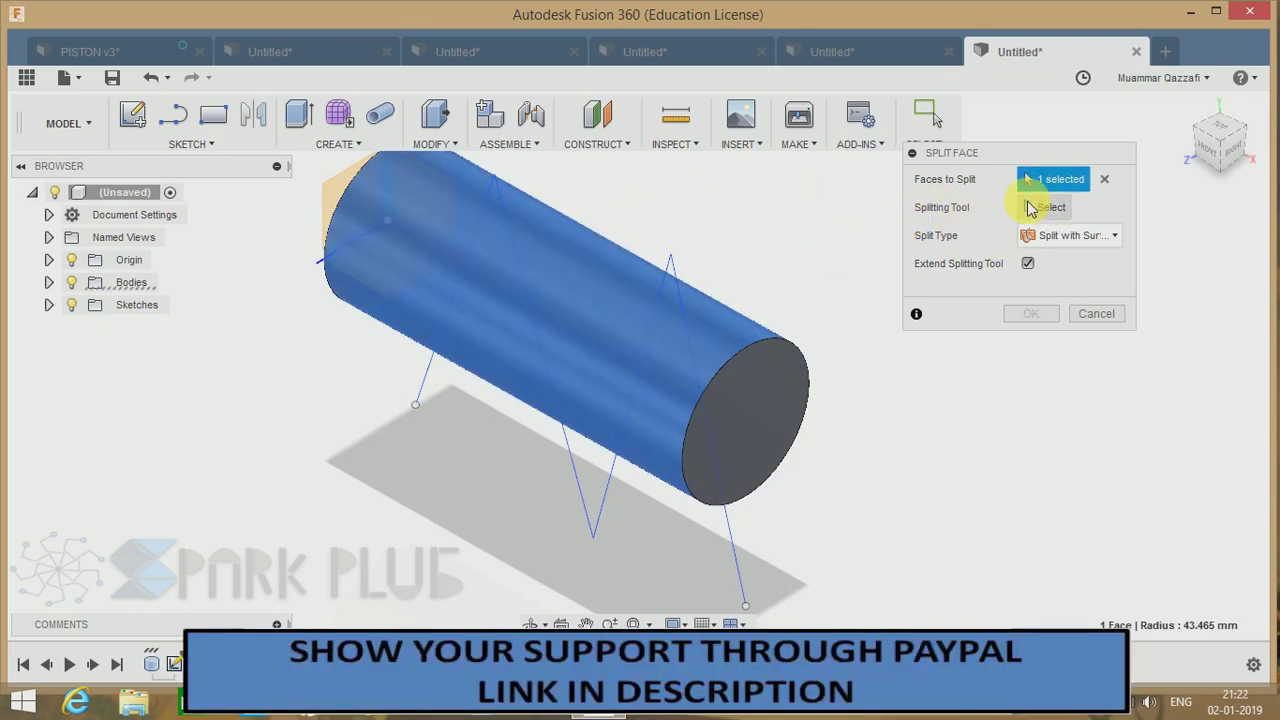
pyautogui.click(1031, 207)
pyautogui.click(610, 487)
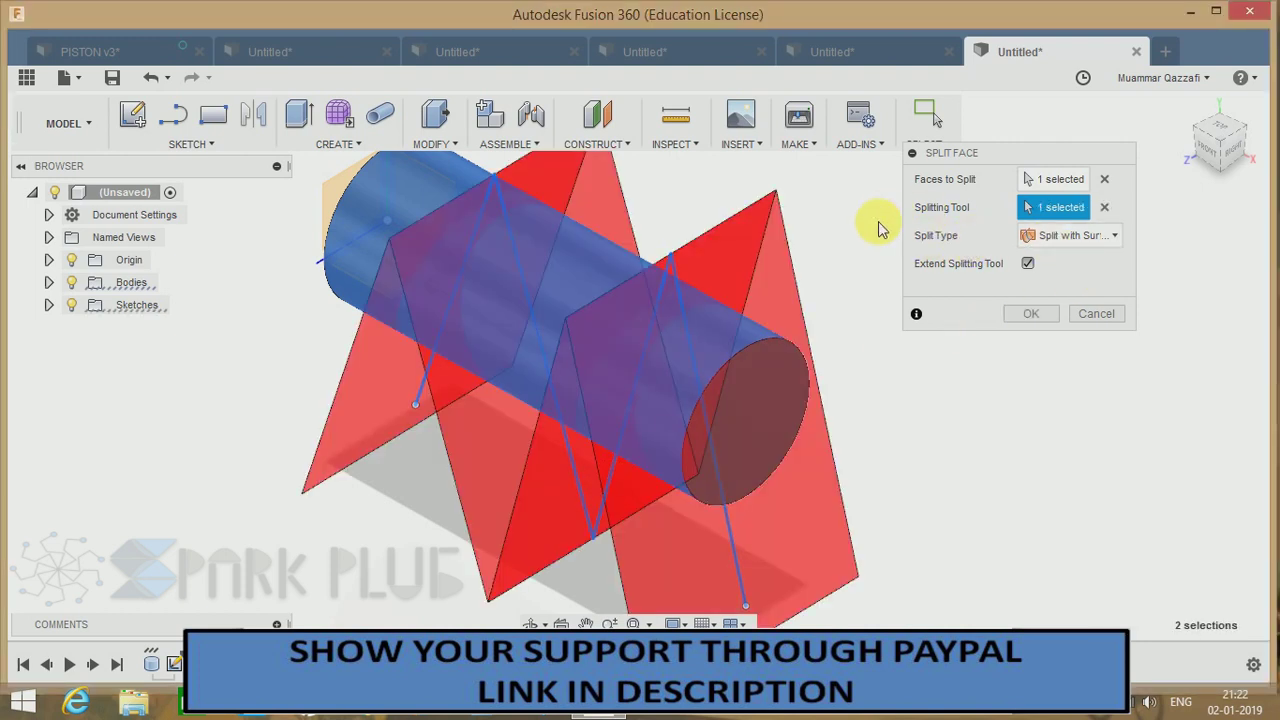
# Preview the face split with the Along Vector split type and activate the projection direction selection.
pyautogui.click(1066, 243)
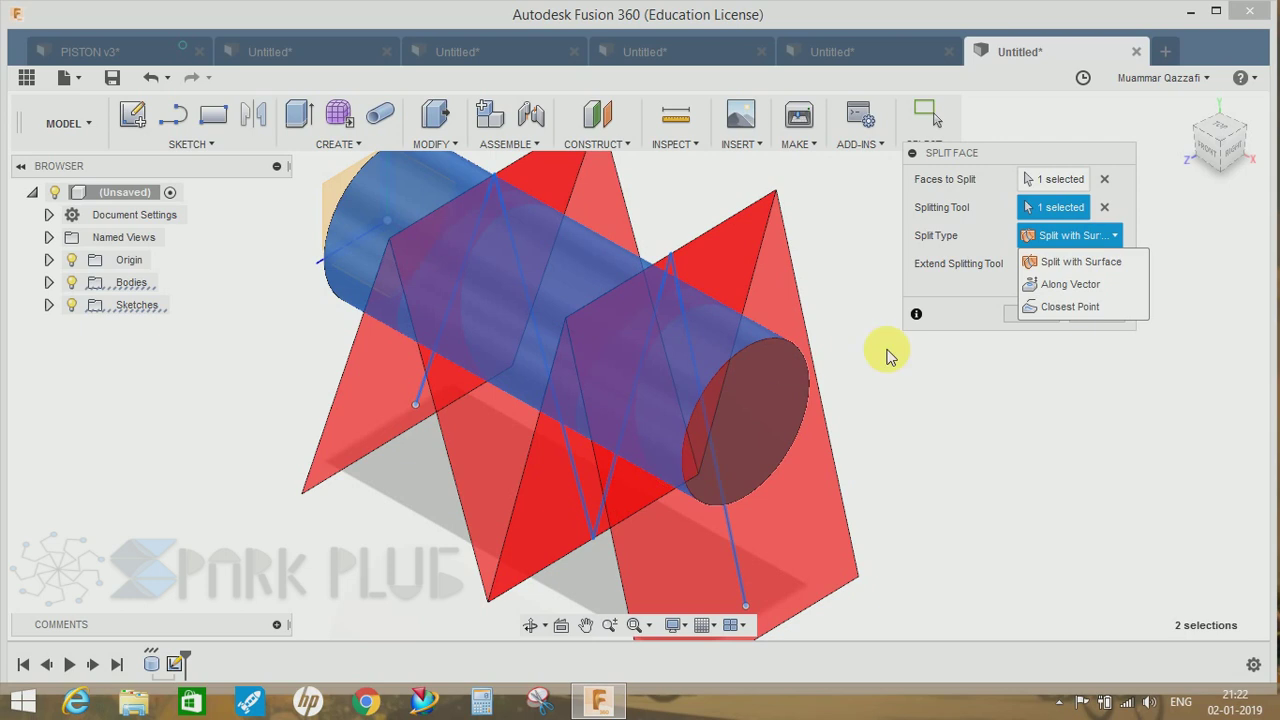
pyautogui.click(942, 282)
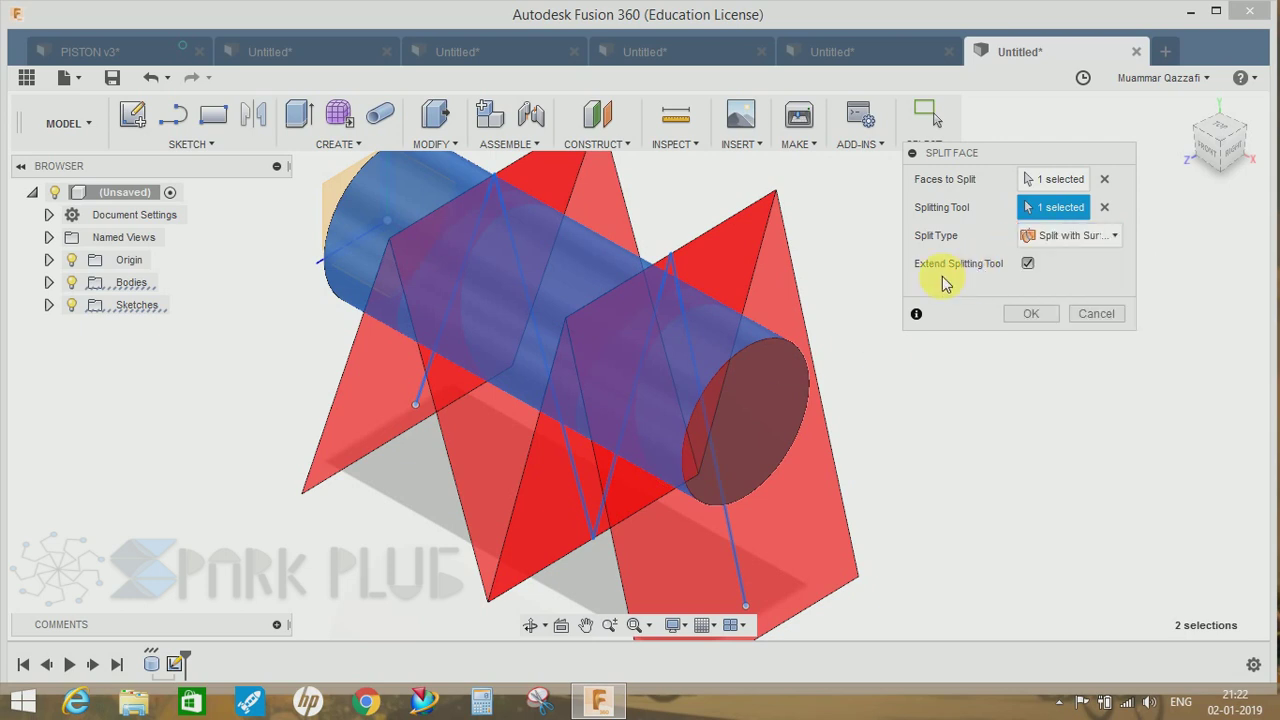
pyautogui.click(1060, 236)
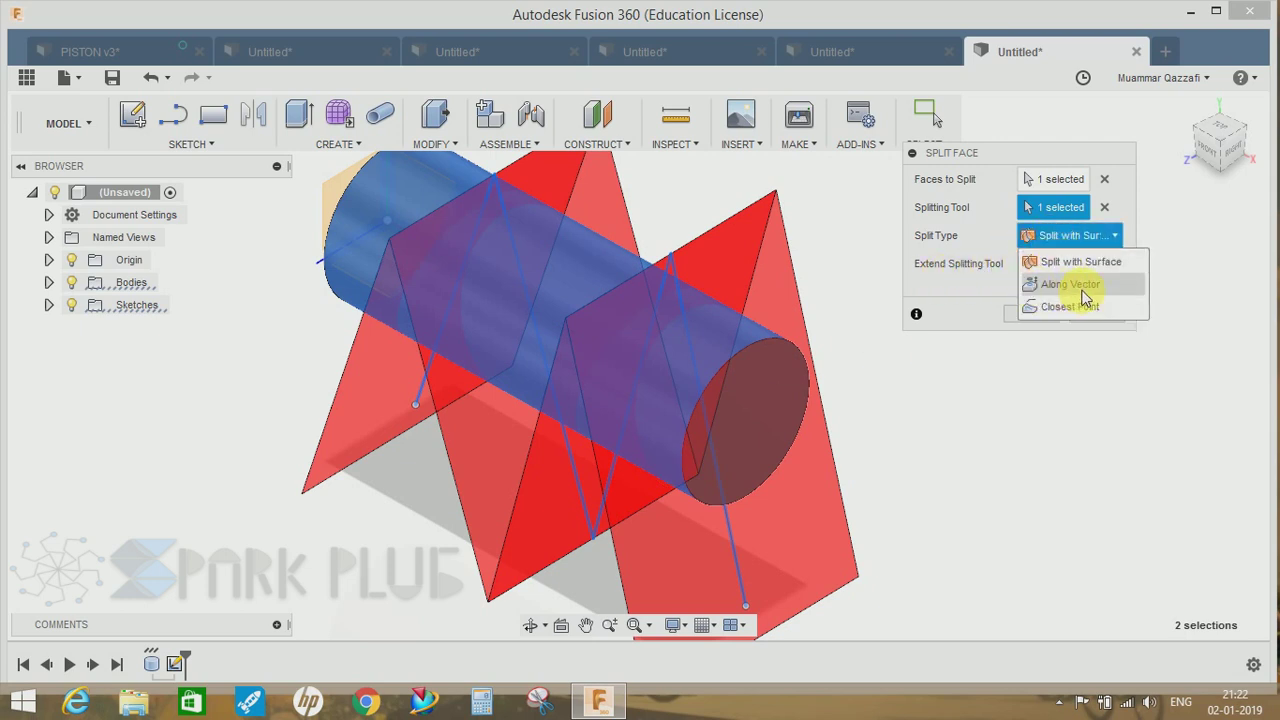
pyautogui.click(1085, 289)
pyautogui.click(1030, 240)
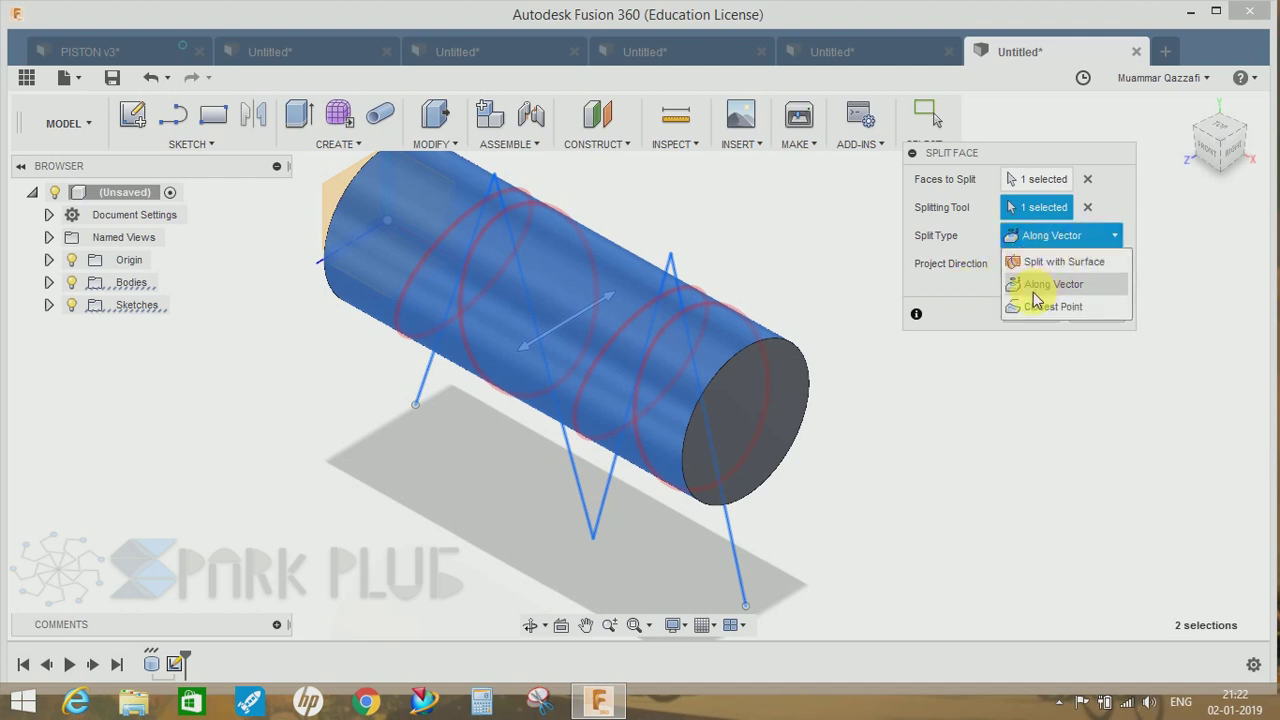
pyautogui.click(1037, 291)
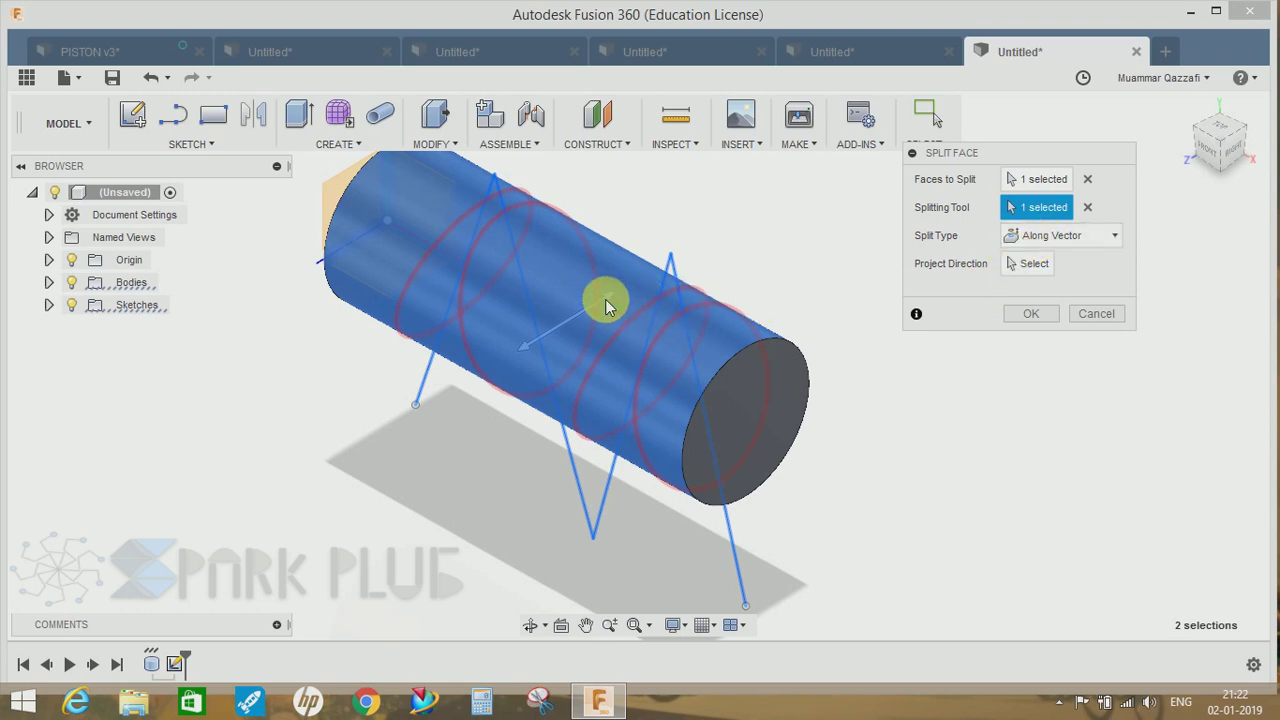
pyautogui.click(1030, 263)
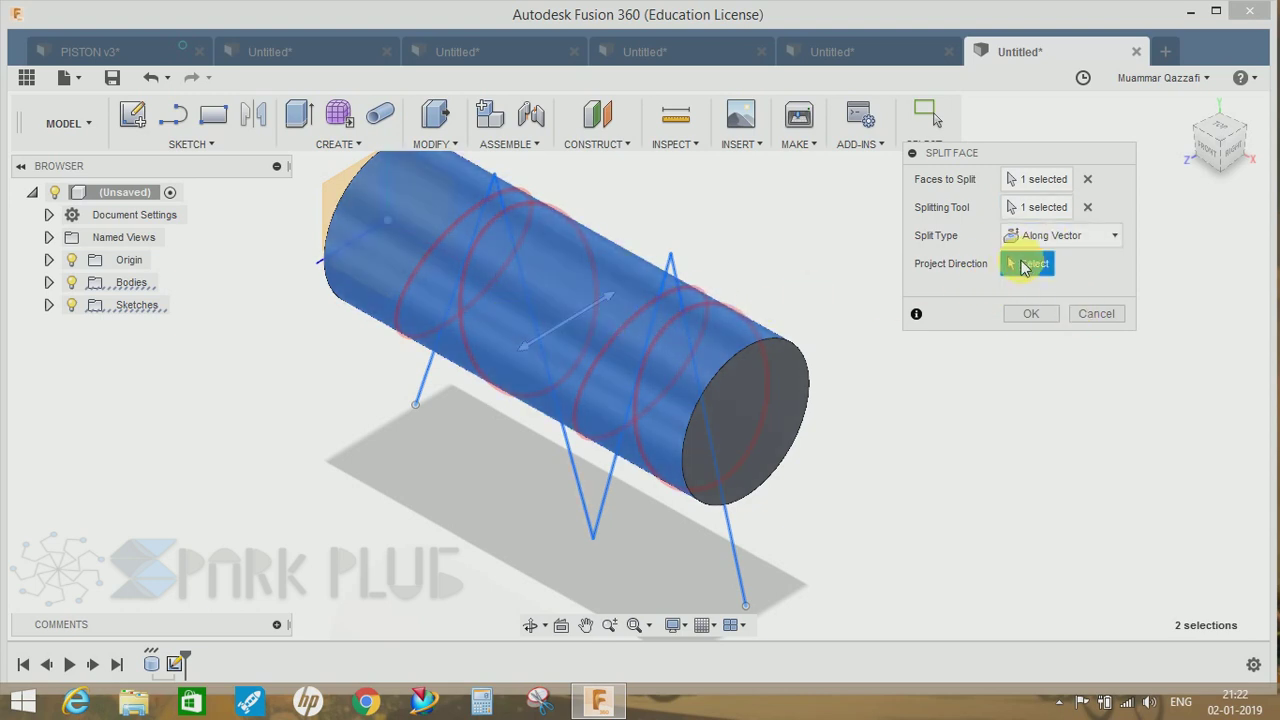
# Preview the face split with the Closest Point split type and inspect the projected curve on the cylinder.
pyautogui.click(1040, 238)
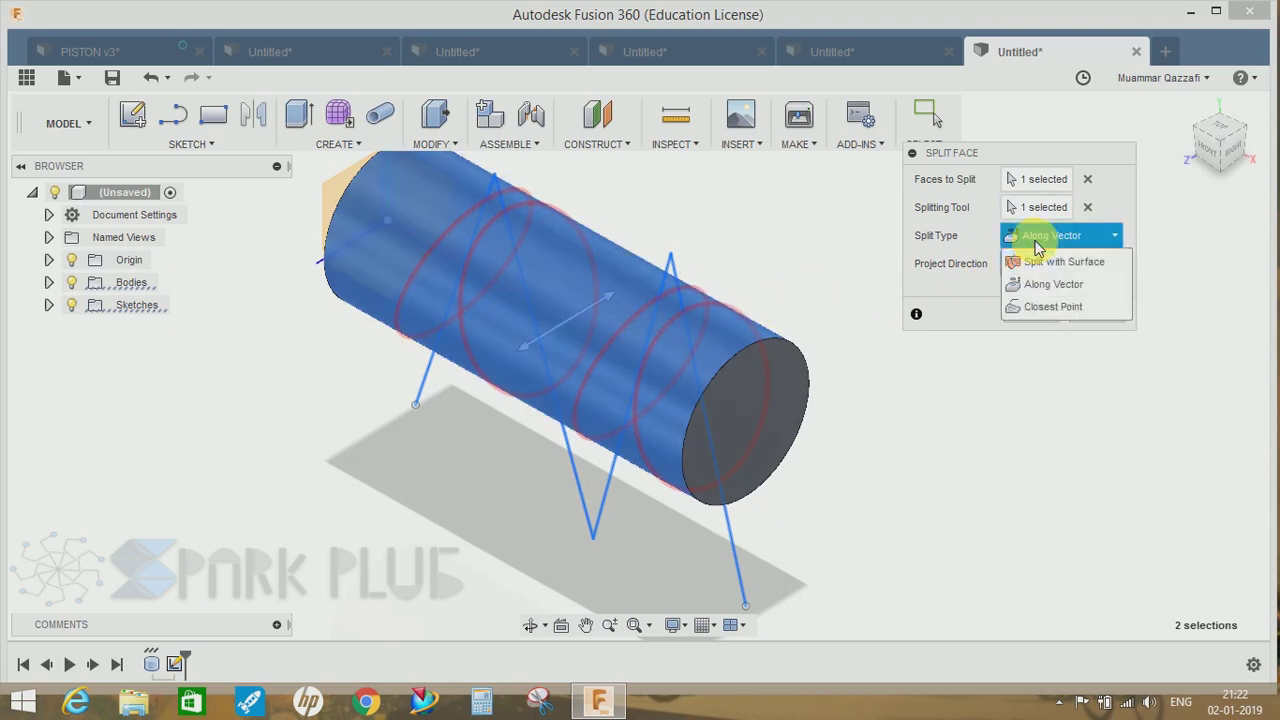
pyautogui.click(1040, 307)
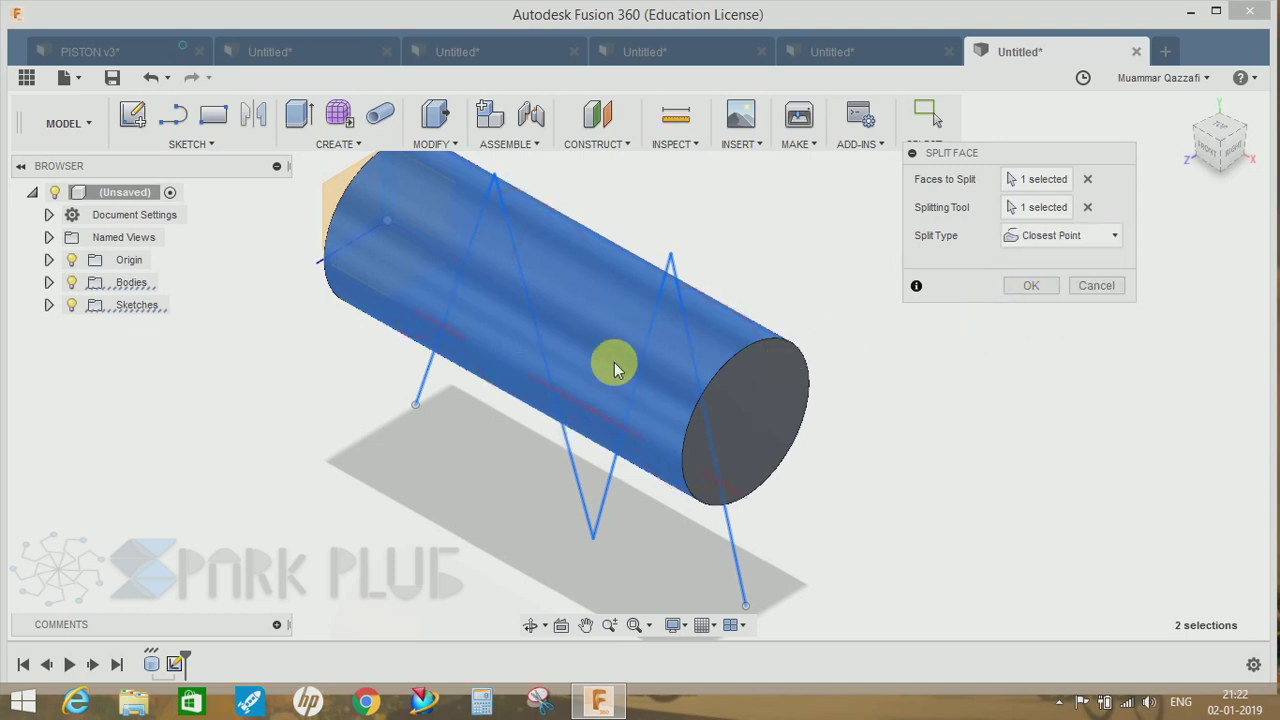
pyautogui.keyDown('shift'); pyautogui.moveTo(614, 364); pyautogui.dragTo(640, 340, button='middle'); pyautogui.keyUp('shift')
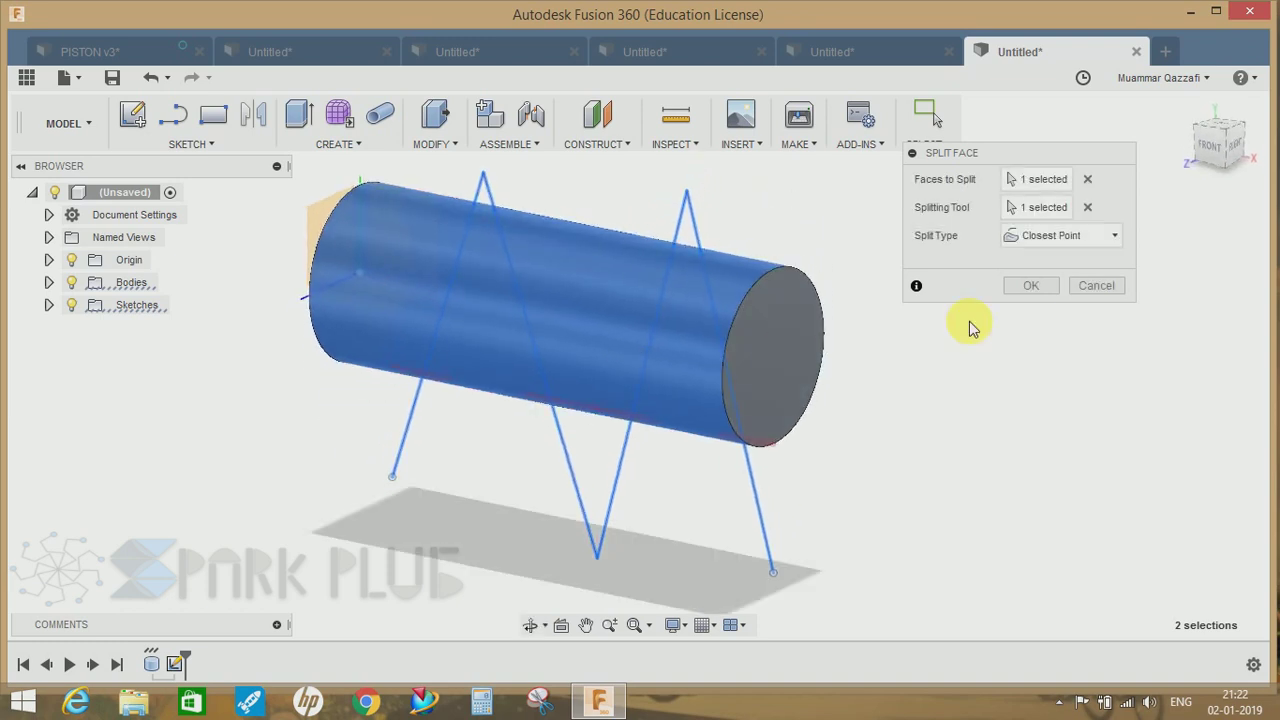
# Set the split type to Split with Surface and complete the split of the cylinder's curved face.
pyautogui.click(1050, 246)
pyautogui.click(1036, 262)
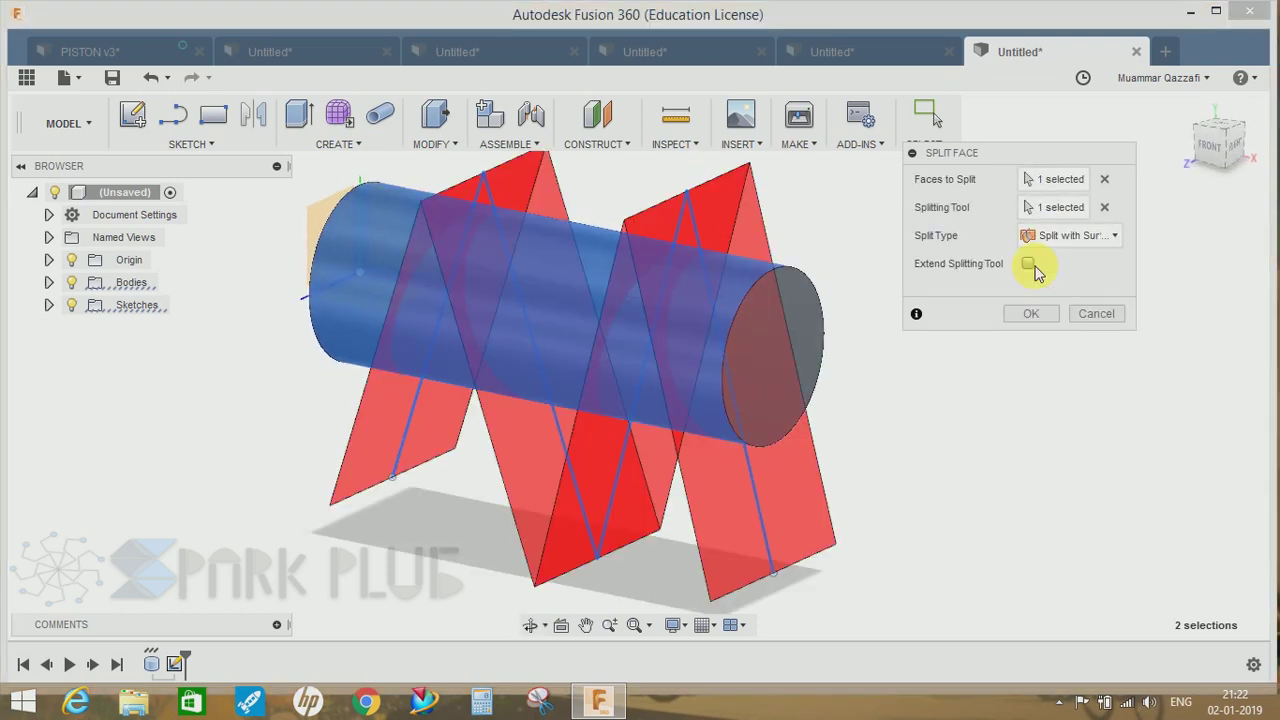
pyautogui.click(1032, 315)
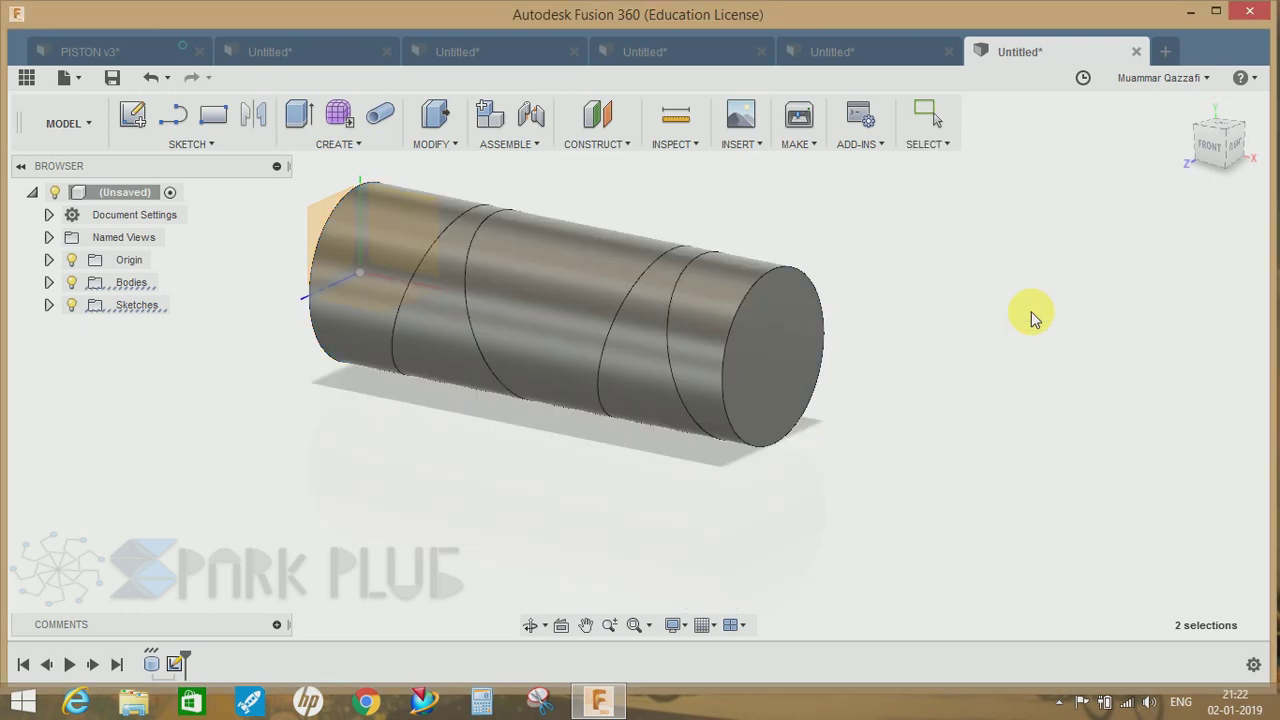
# Redisplay the zigzag sketch and examine the split lines on the cylinder against it from several angles.
pyautogui.click(47, 305)
pyautogui.keyDown('shift'); pyautogui.moveTo(586, 314); pyautogui.dragTo(615, 335, button='middle'); pyautogui.keyUp('shift')
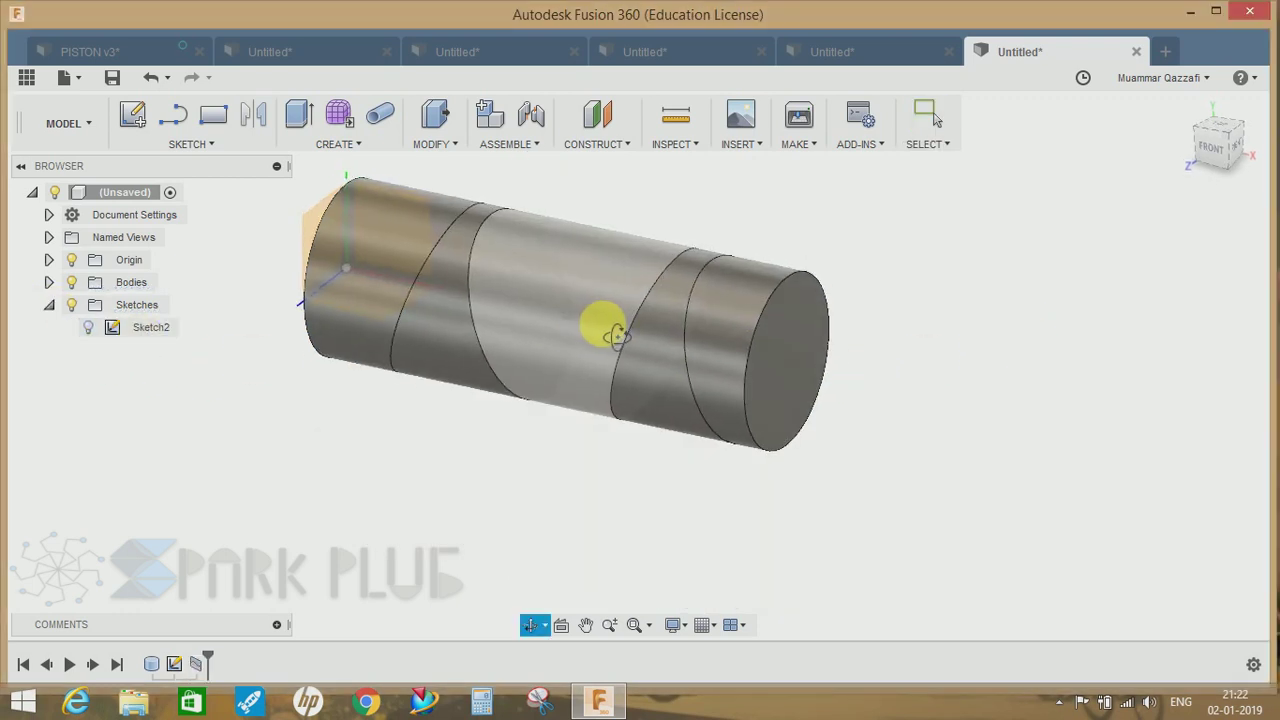
pyautogui.moveTo(615, 335)
pyautogui.mouseDown()
pyautogui.moveTo(686, 337)
pyautogui.moveTo(634, 337)
pyautogui.mouseUp()
pyautogui.press('Escape')
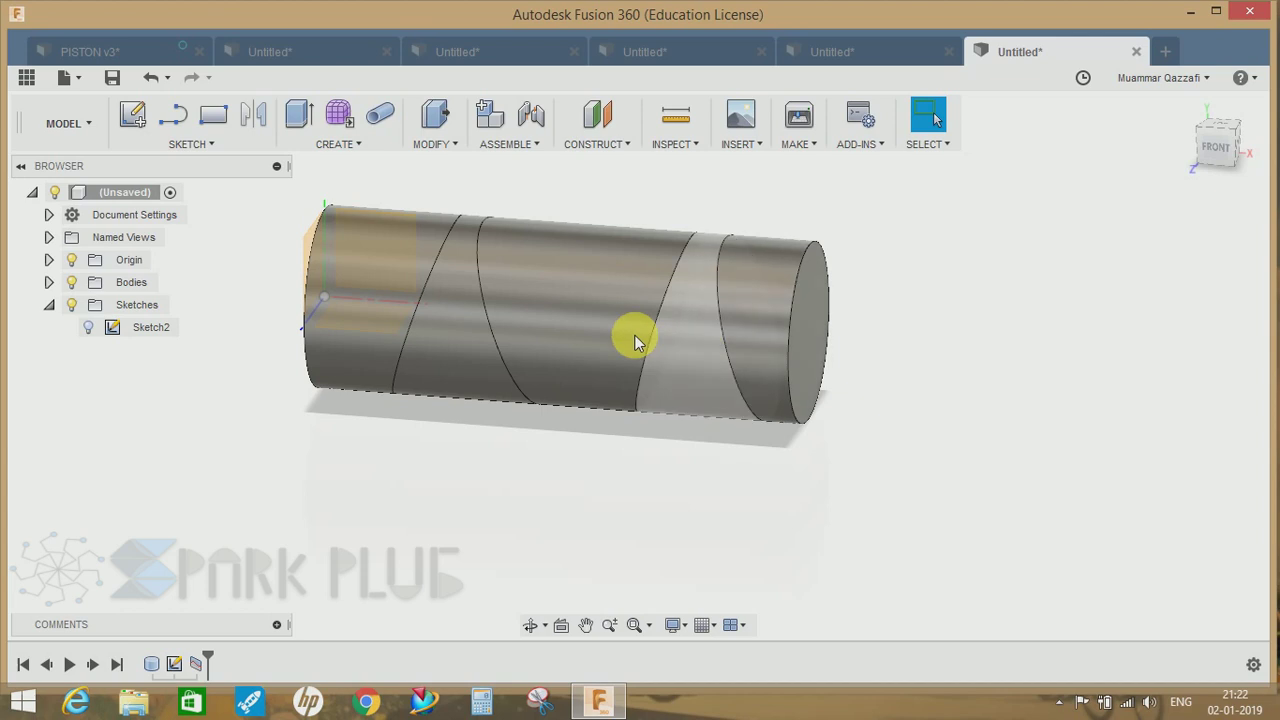
pyautogui.click(89, 327)
pyautogui.moveTo(586, 323)
pyautogui.keyDown('shift'); pyautogui.mouseDown(button='middle')
pyautogui.moveTo(634, 280)
pyautogui.moveTo(602, 338)
pyautogui.mouseUp(button='middle'); pyautogui.keyUp('shift')
pyautogui.moveTo(602, 338); pyautogui.dragTo(506, 334)
pyautogui.press('Escape')
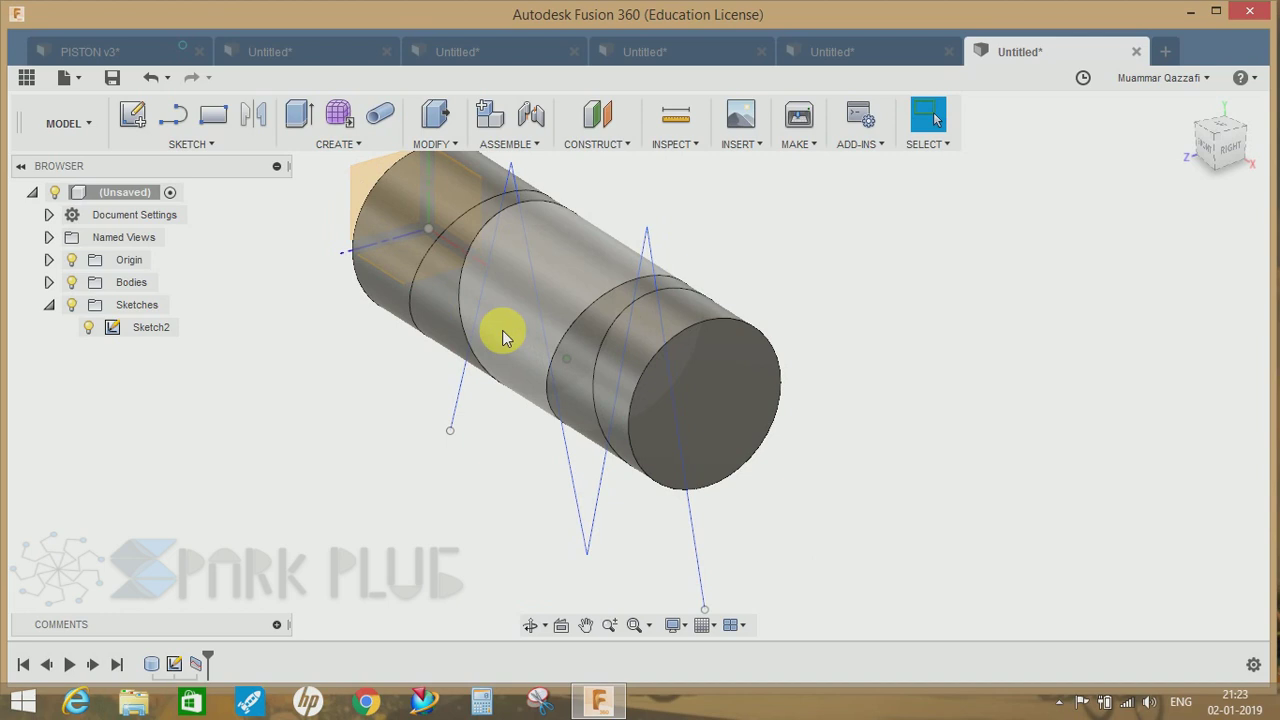
pyautogui.moveTo(494, 358)
pyautogui.mouseDown(button='middle')
pyautogui.moveTo(443, 408)
pyautogui.moveTo(418, 405)
pyautogui.moveTo(509, 403)
pyautogui.moveTo(417, 440)
pyautogui.mouseUp(button='middle')
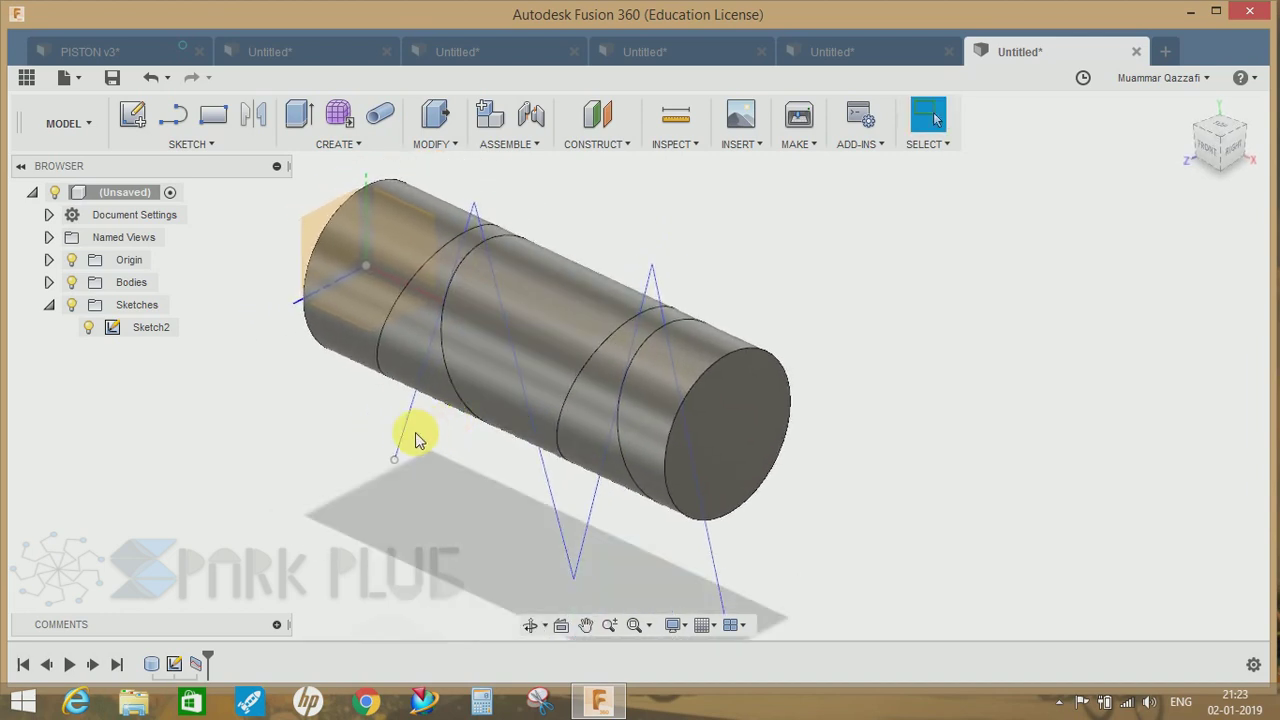
# Undo the sketch display change and the face split on the cylinder.
pyautogui.click(149, 79)
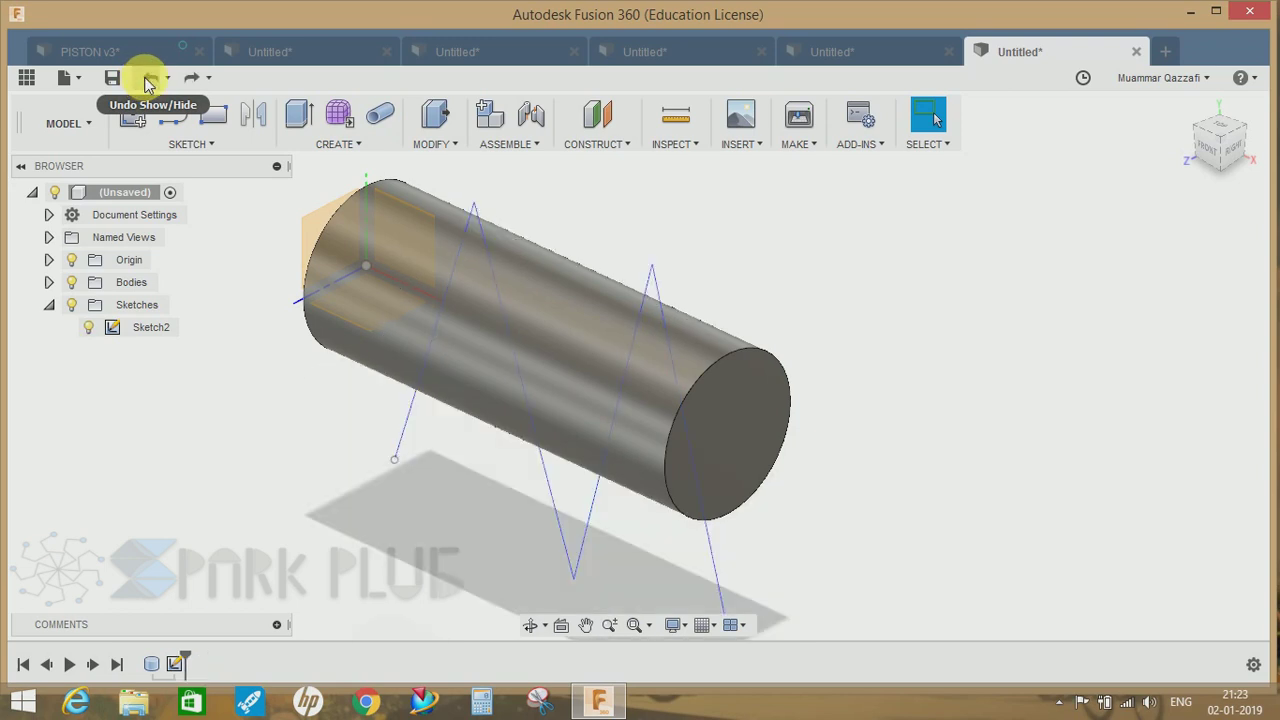
# Undo one more change and hide the zigzag sketch so only the unsplit cylinder is displayed.
pyautogui.click(149, 79)
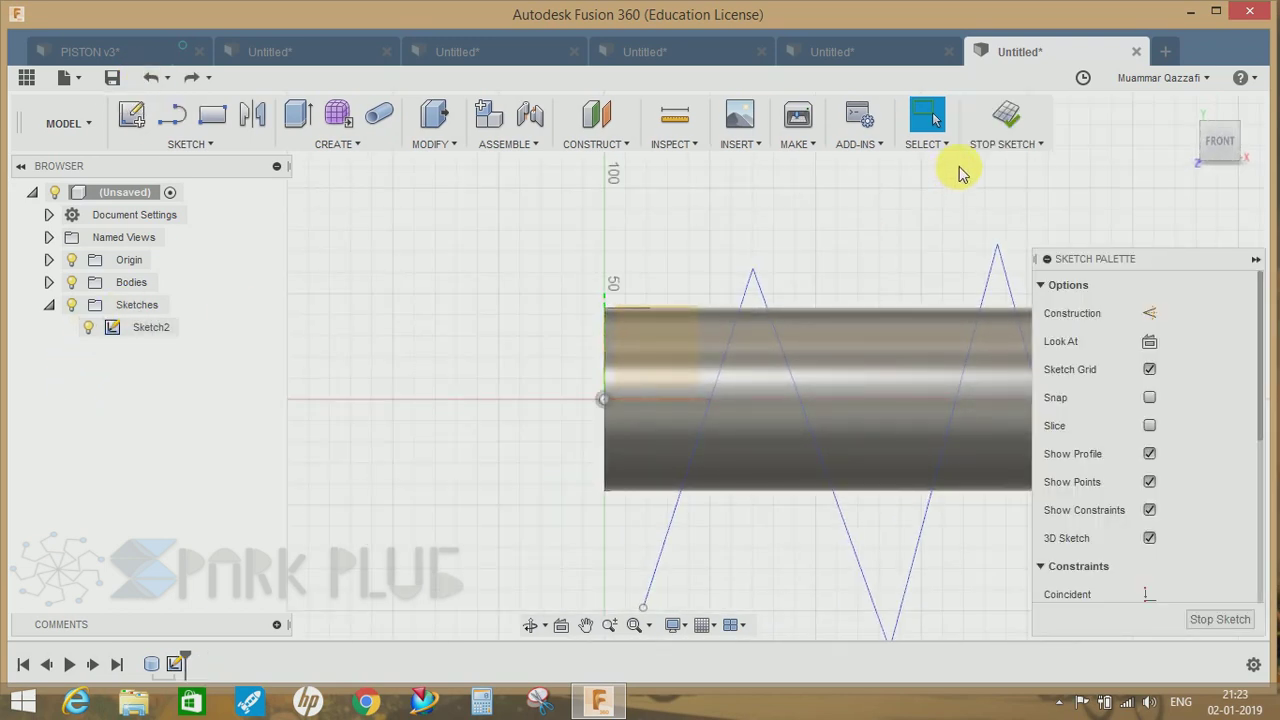
pyautogui.click(88, 327)
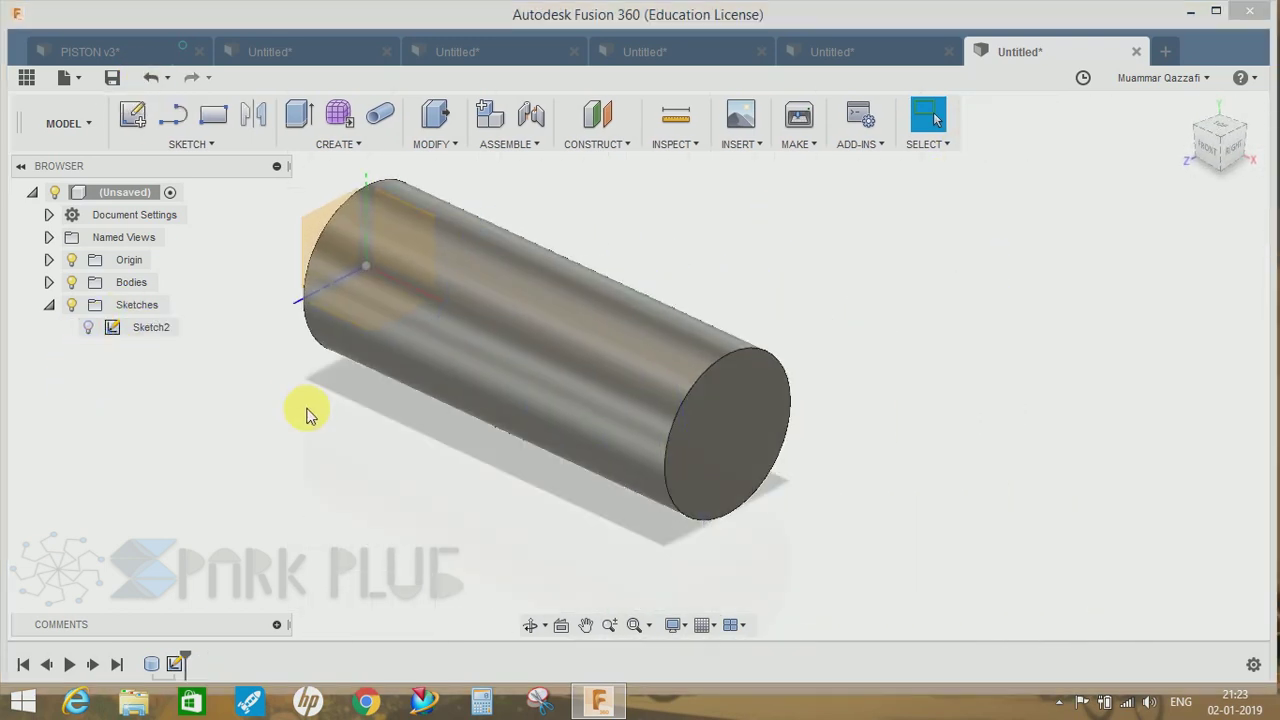
pyautogui.moveTo(309, 414); pyautogui.dragTo(362, 430, button='middle')
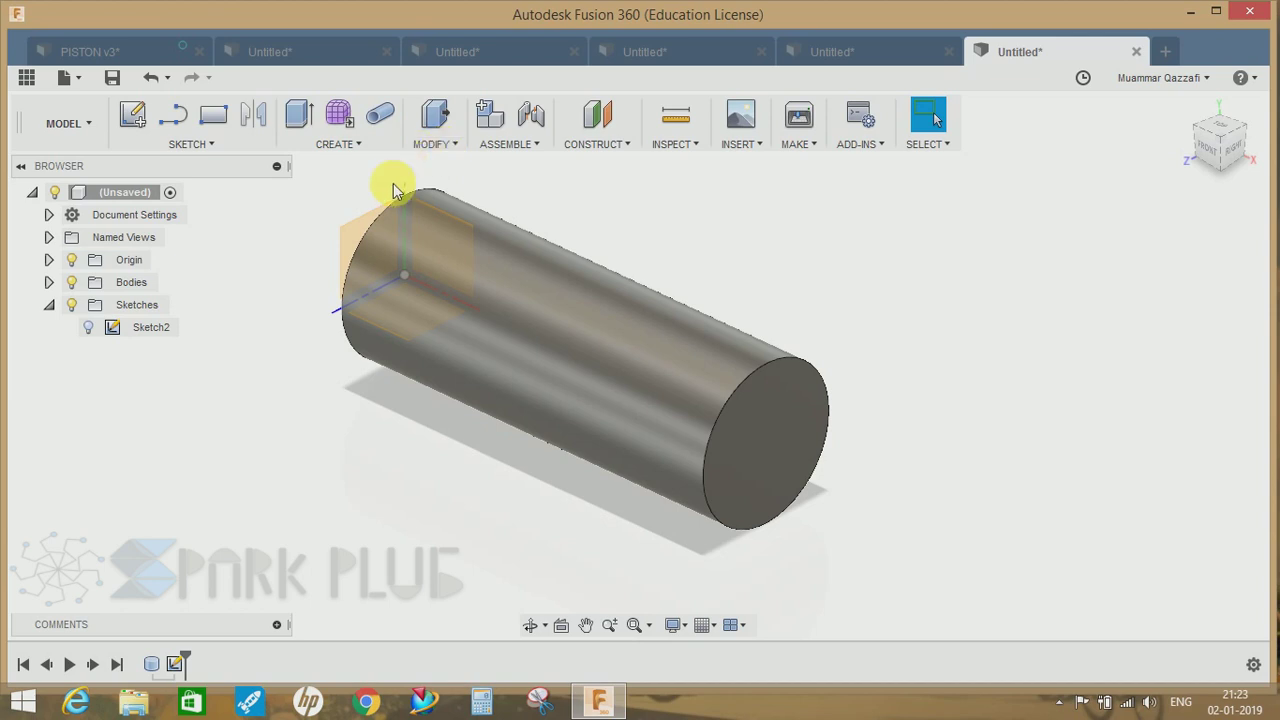
# Split the cylinder's curved face with Split Face, using the origin XZ plane as the splitting tool.
pyautogui.click(450, 147)
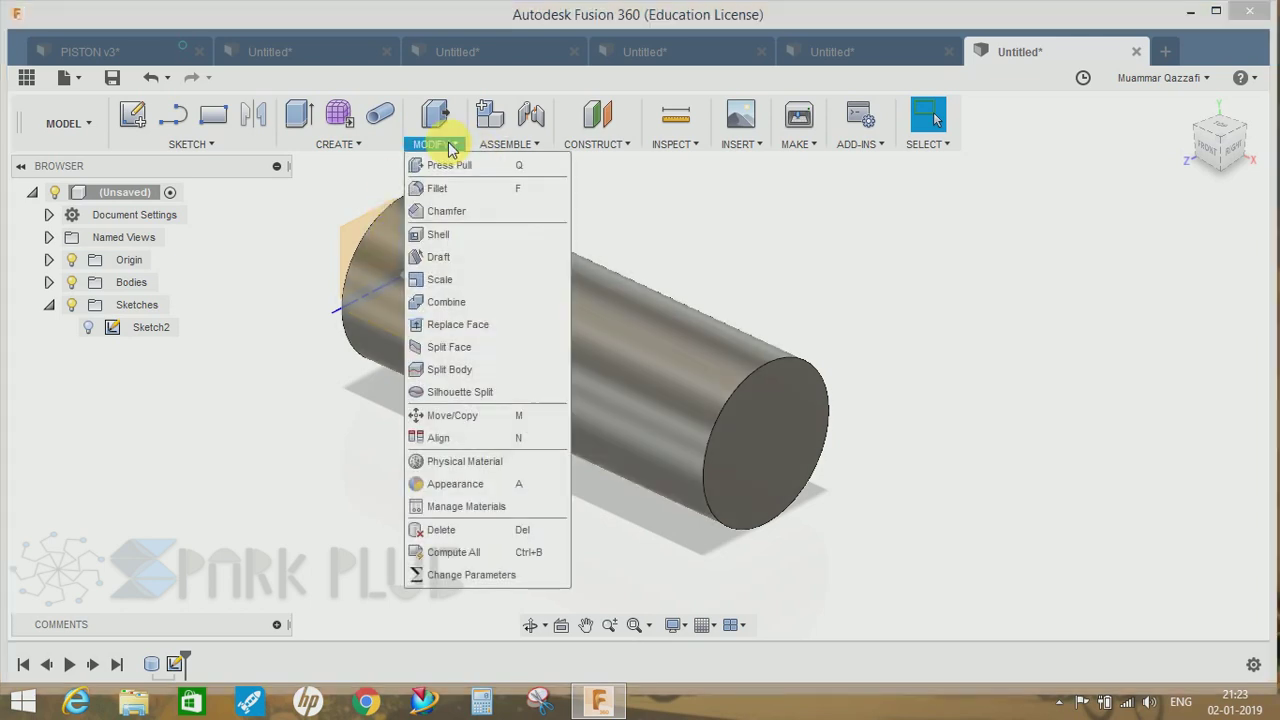
pyautogui.click(449, 349)
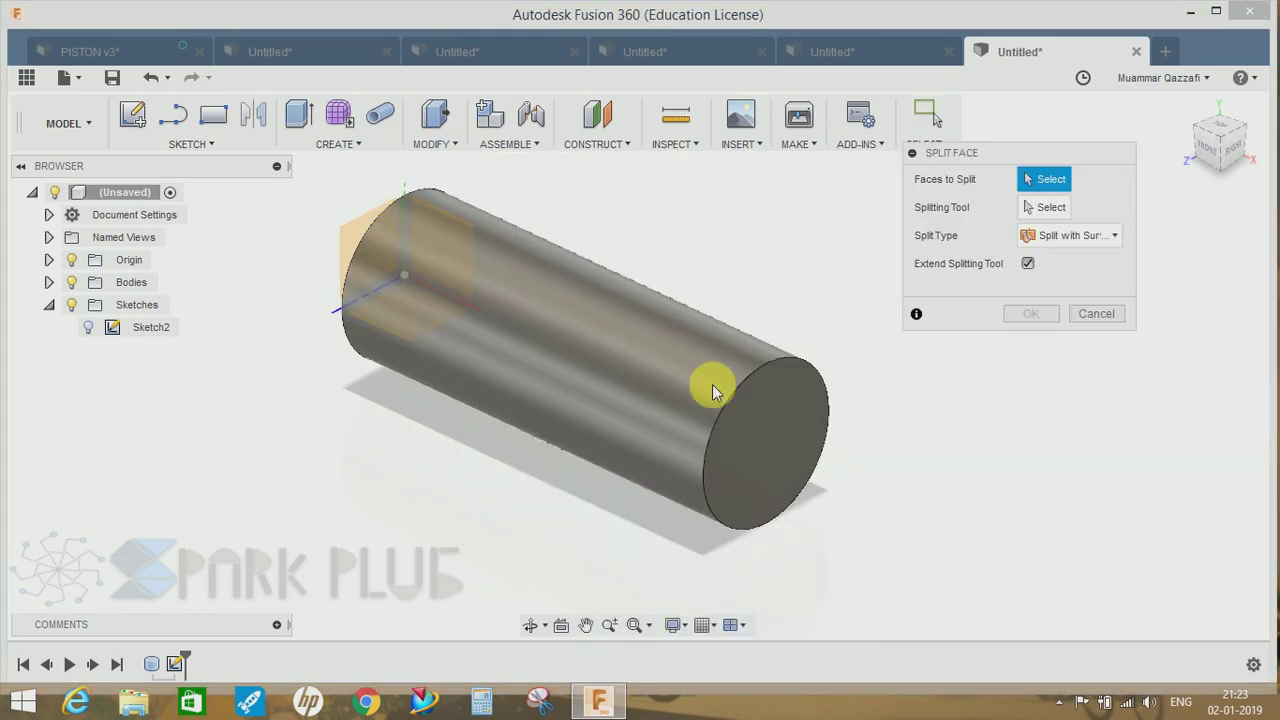
pyautogui.click(578, 330)
pyautogui.click(1025, 208)
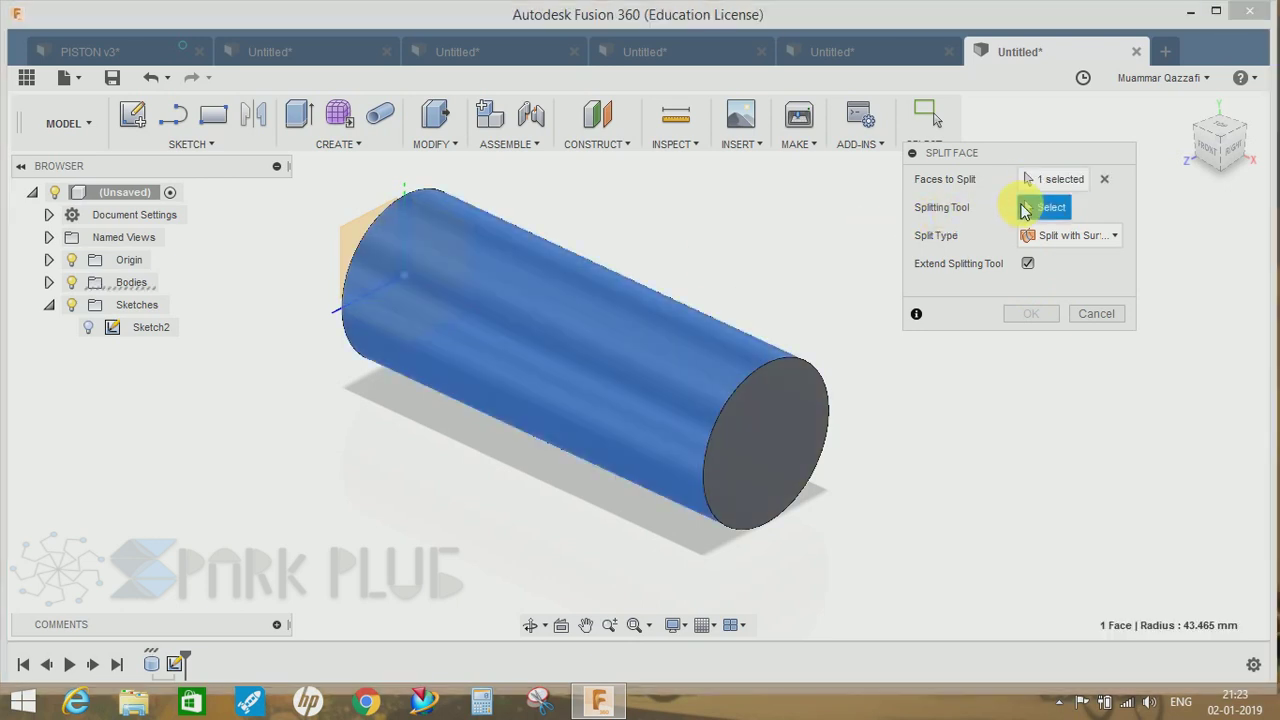
pyautogui.click(397, 337)
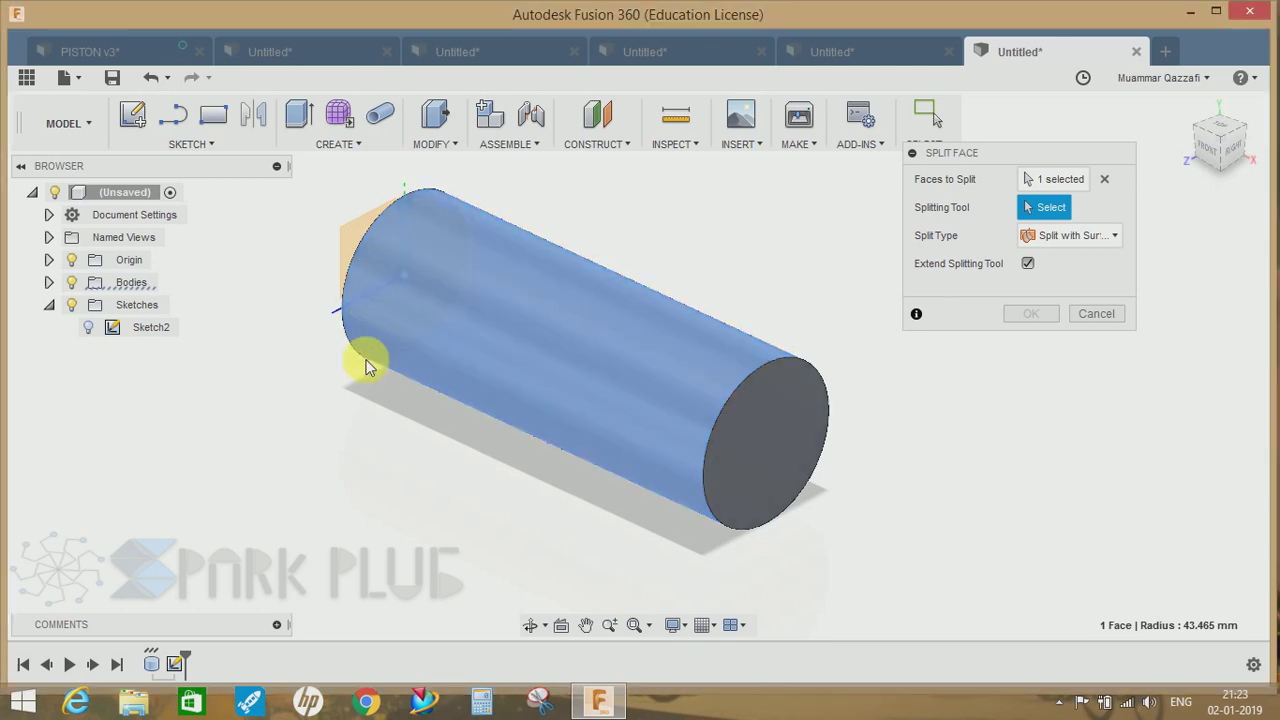
pyautogui.click(49, 260)
pyautogui.click(139, 395)
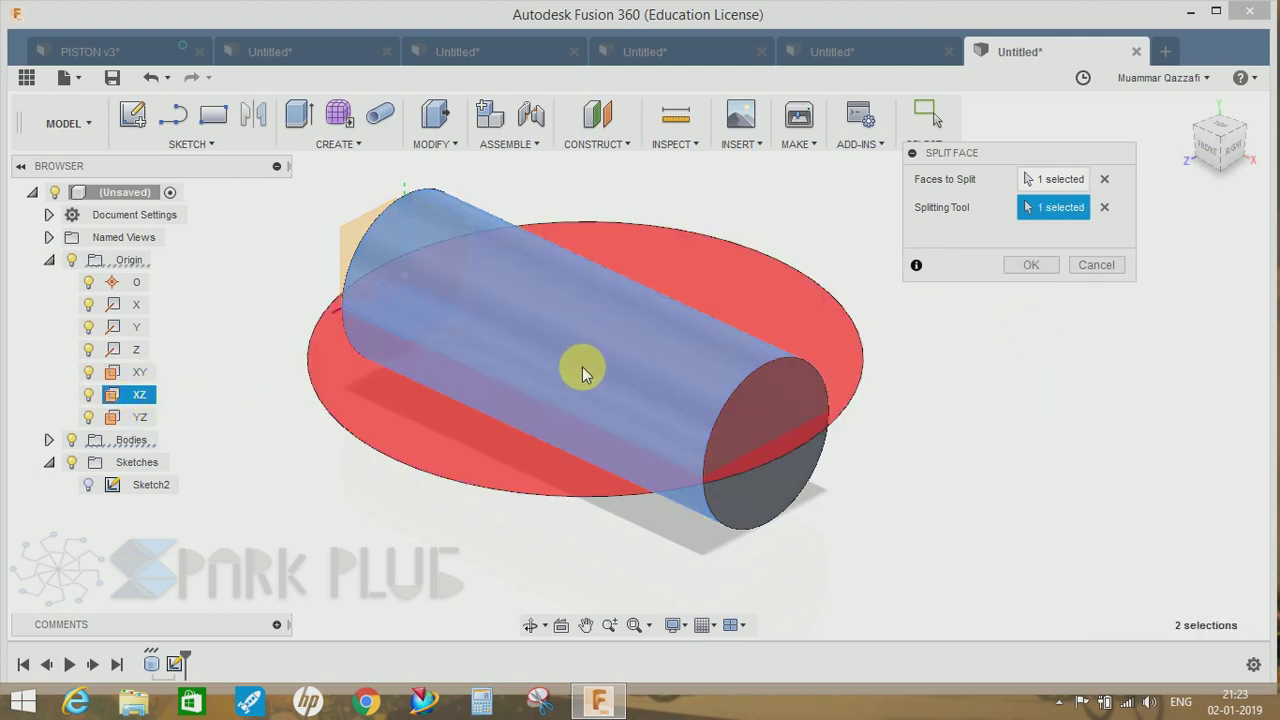
pyautogui.keyDown('shift'); pyautogui.moveTo(582, 366); pyautogui.dragTo(586, 414, button='middle'); pyautogui.keyUp('shift')
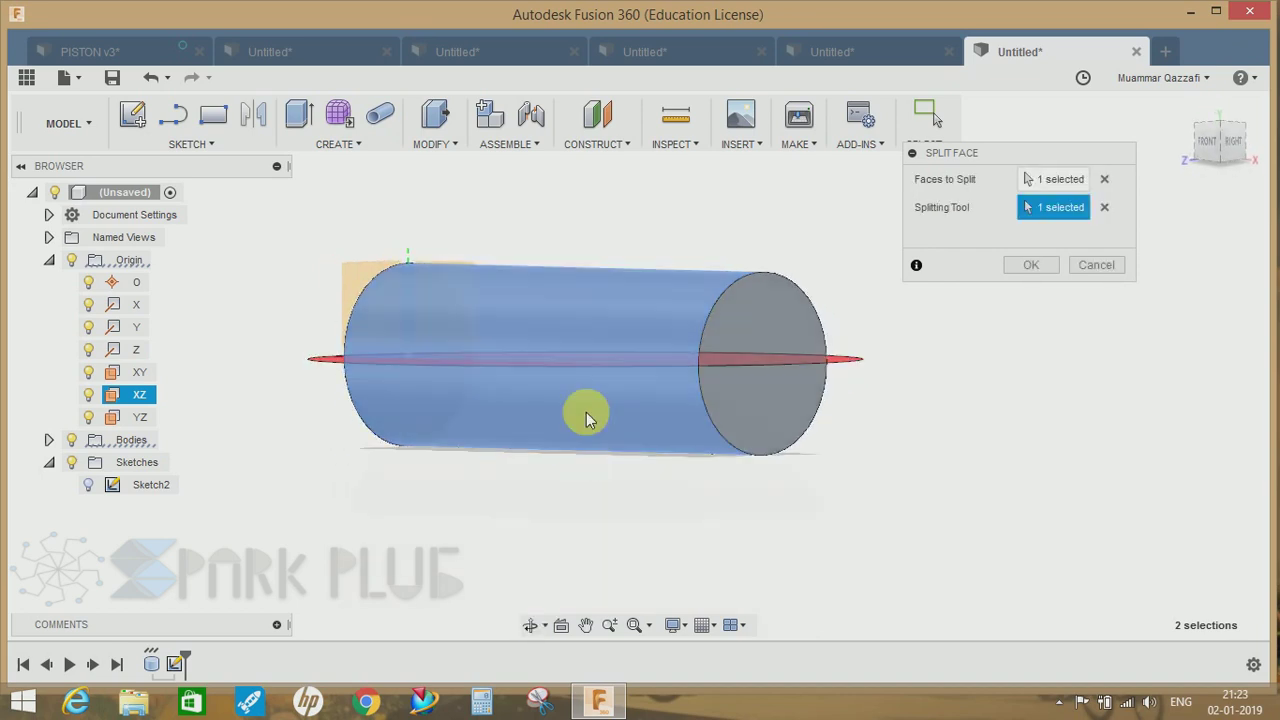
pyautogui.keyDown('shift'); pyautogui.moveTo(714, 386); pyautogui.dragTo(596, 416, button='middle'); pyautogui.keyUp('shift')
pyautogui.click(1031, 265)
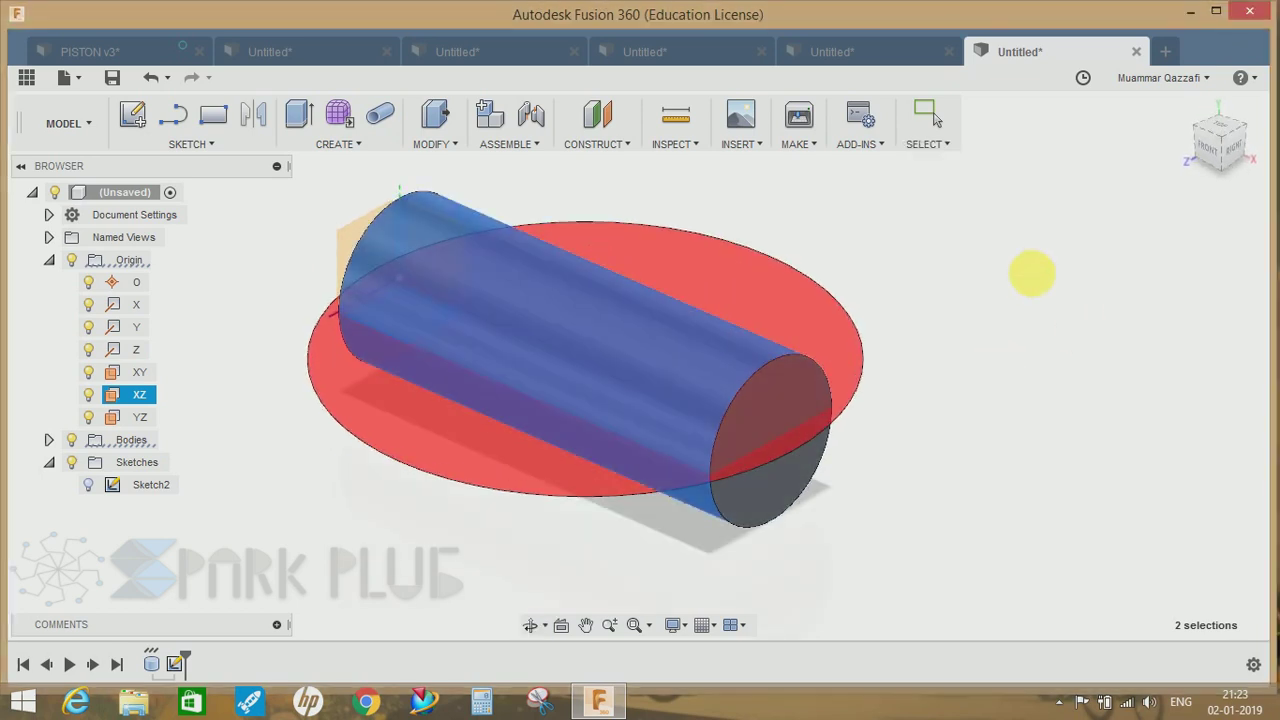
# Examine the split line along the cylinder and redisplay the zigzag sketch.
pyautogui.keyDown('shift'); pyautogui.moveTo(1029, 271); pyautogui.dragTo(499, 372, button='middle'); pyautogui.keyUp('shift')
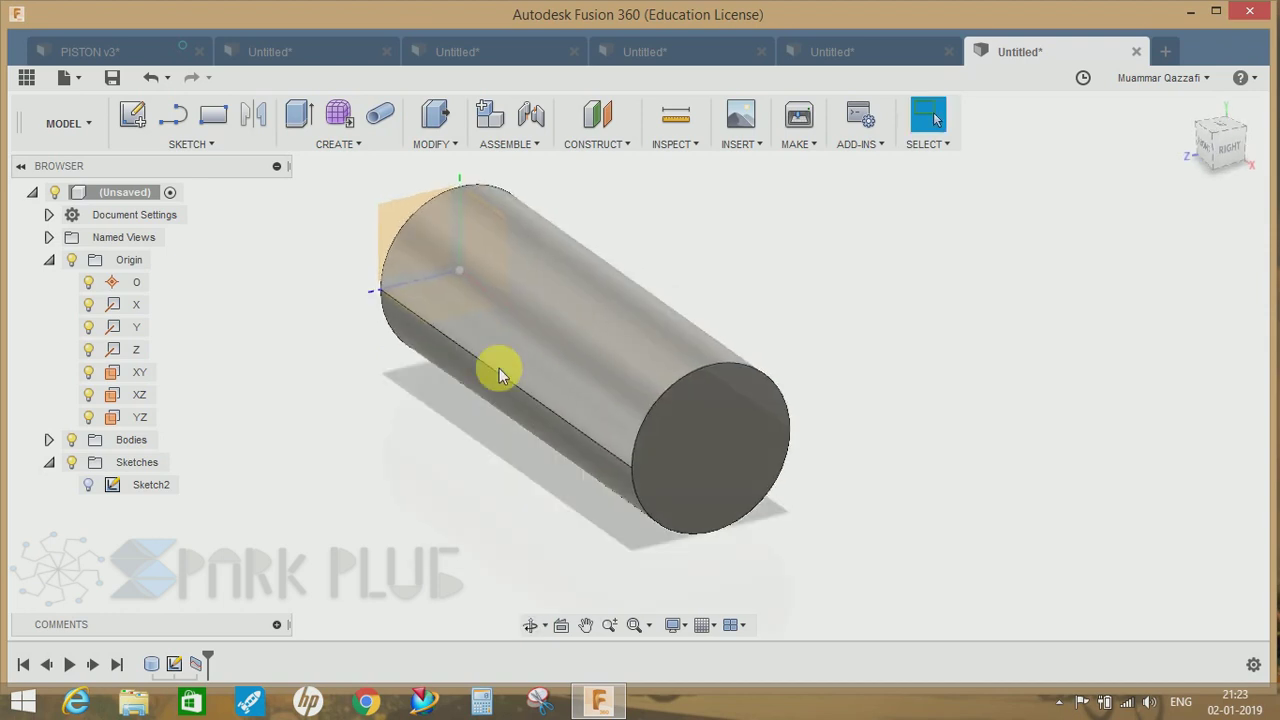
pyautogui.moveTo(630, 383)
pyautogui.keyDown('shift'); pyautogui.mouseDown(button='middle')
pyautogui.moveTo(523, 354)
pyautogui.moveTo(546, 331)
pyautogui.moveTo(757, 351)
pyautogui.moveTo(720, 438)
pyautogui.moveTo(609, 337)
pyautogui.moveTo(629, 429)
pyautogui.moveTo(709, 449)
pyautogui.moveTo(625, 398)
pyautogui.mouseUp(button='middle'); pyautogui.keyUp('shift')
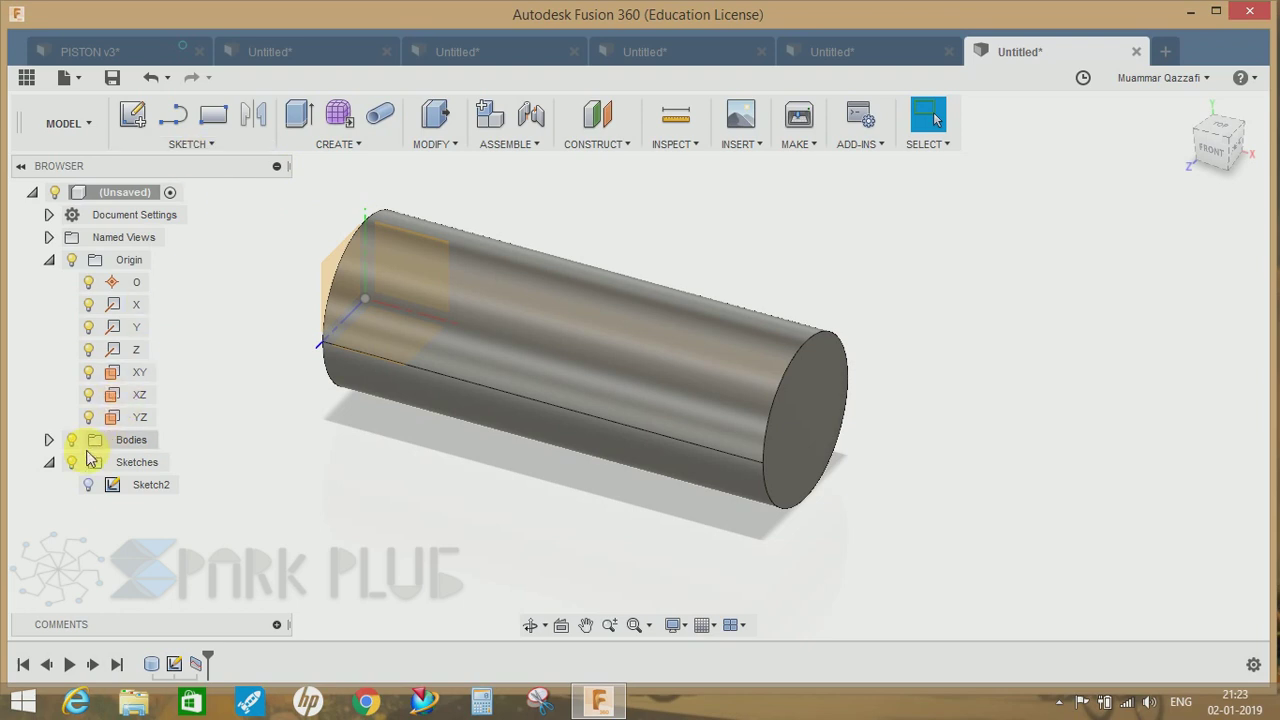
pyautogui.click(88, 486)
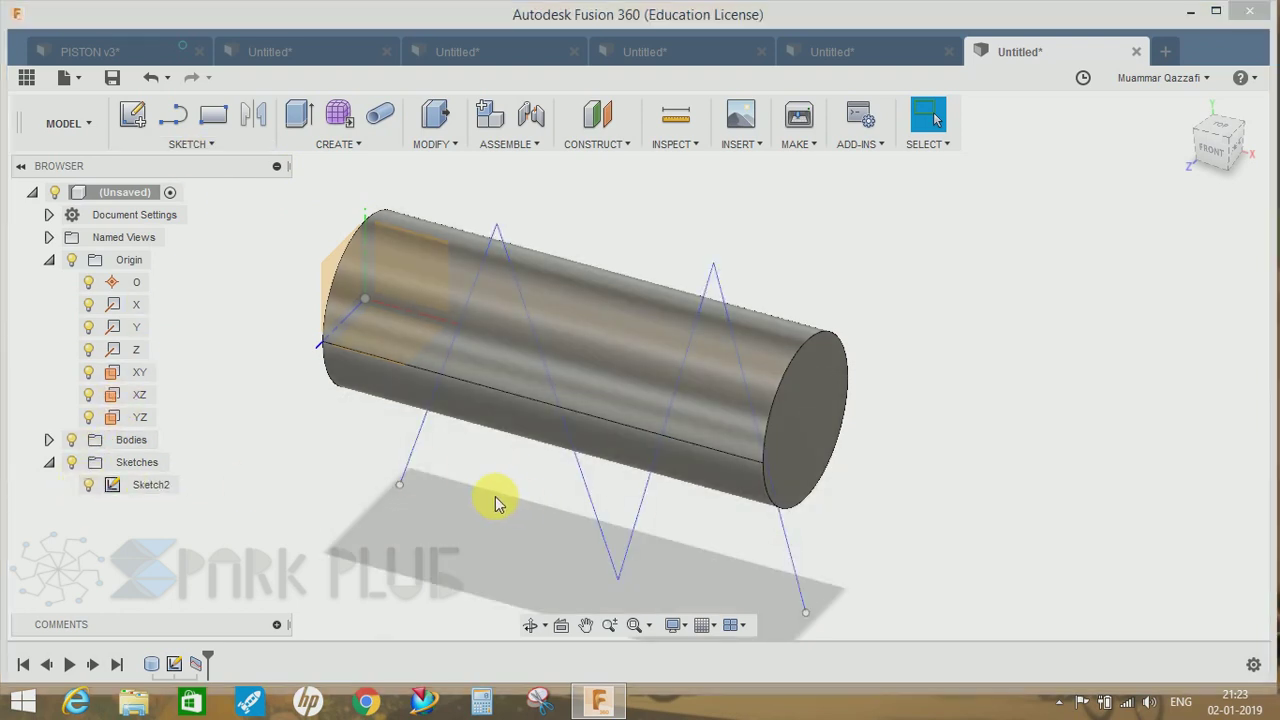
pyautogui.keyDown('shift'); pyautogui.moveTo(493, 487); pyautogui.dragTo(523, 449, button='middle'); pyautogui.keyUp('shift')
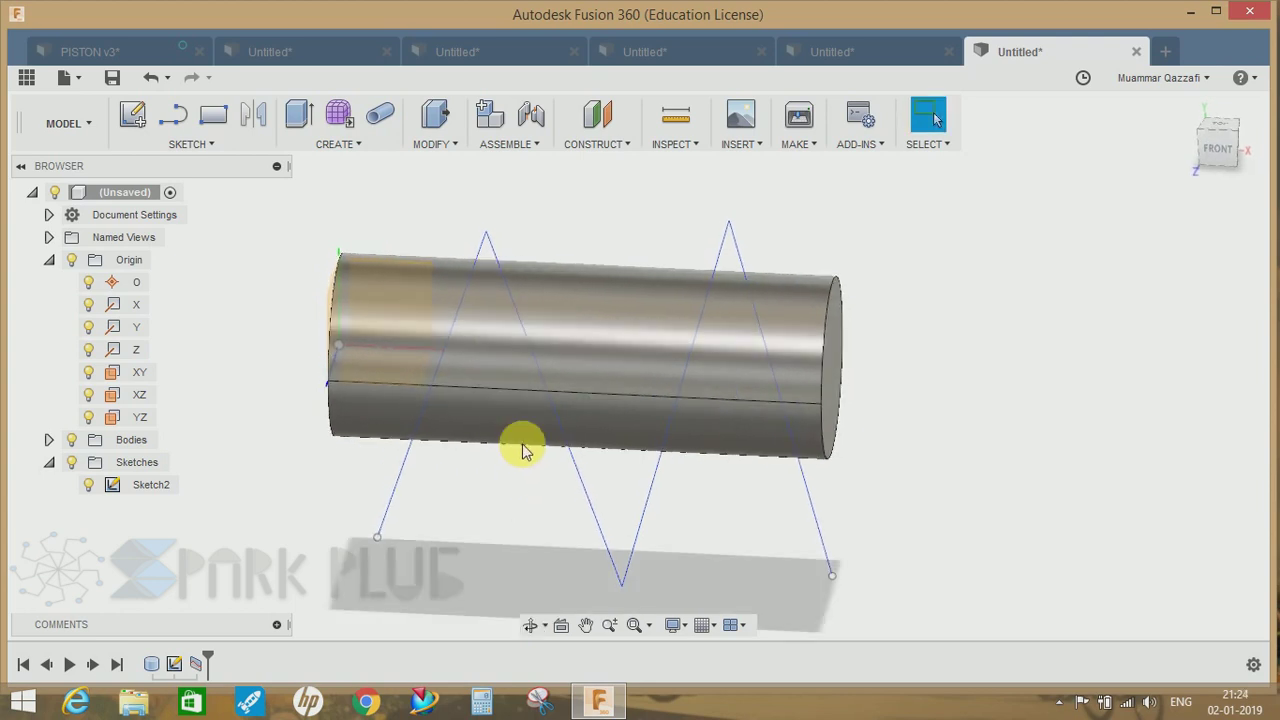
# In a new design, create a box about 151.6 mm long and 121.8 mm wide on a vertical origin plane, stretching its height into a thick block.
pyautogui.click(1168, 52)
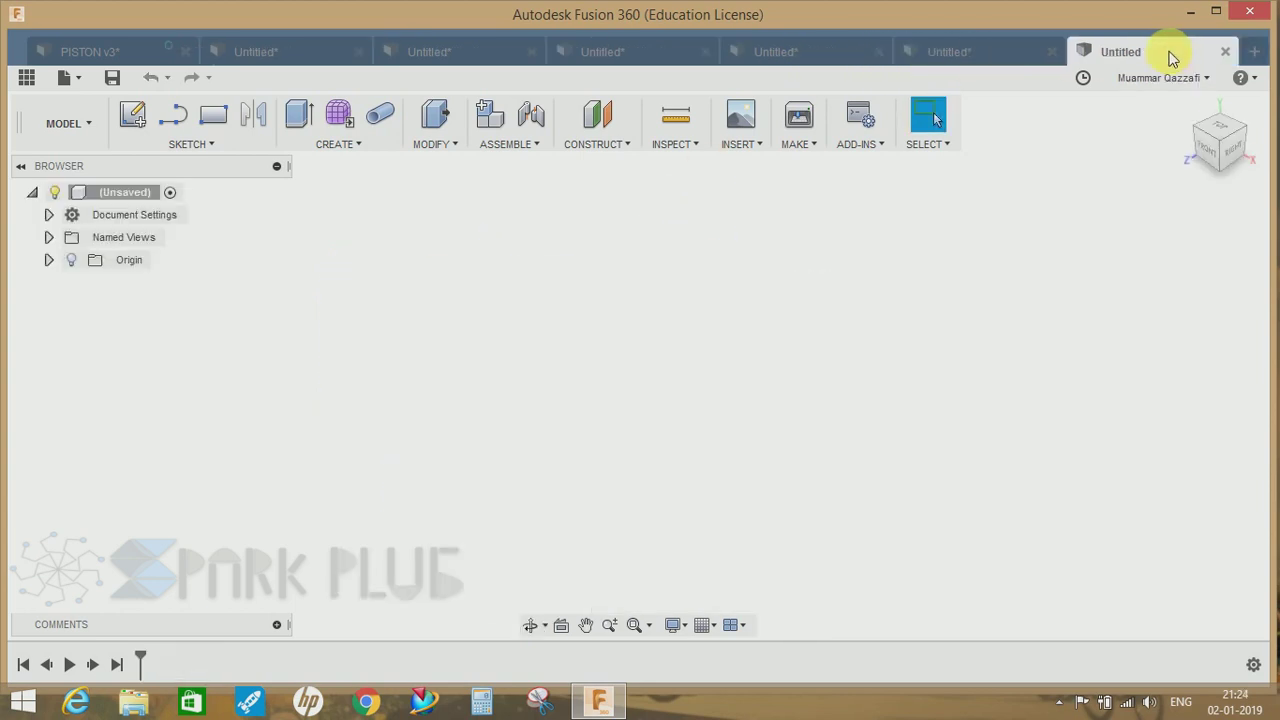
pyautogui.click(333, 147)
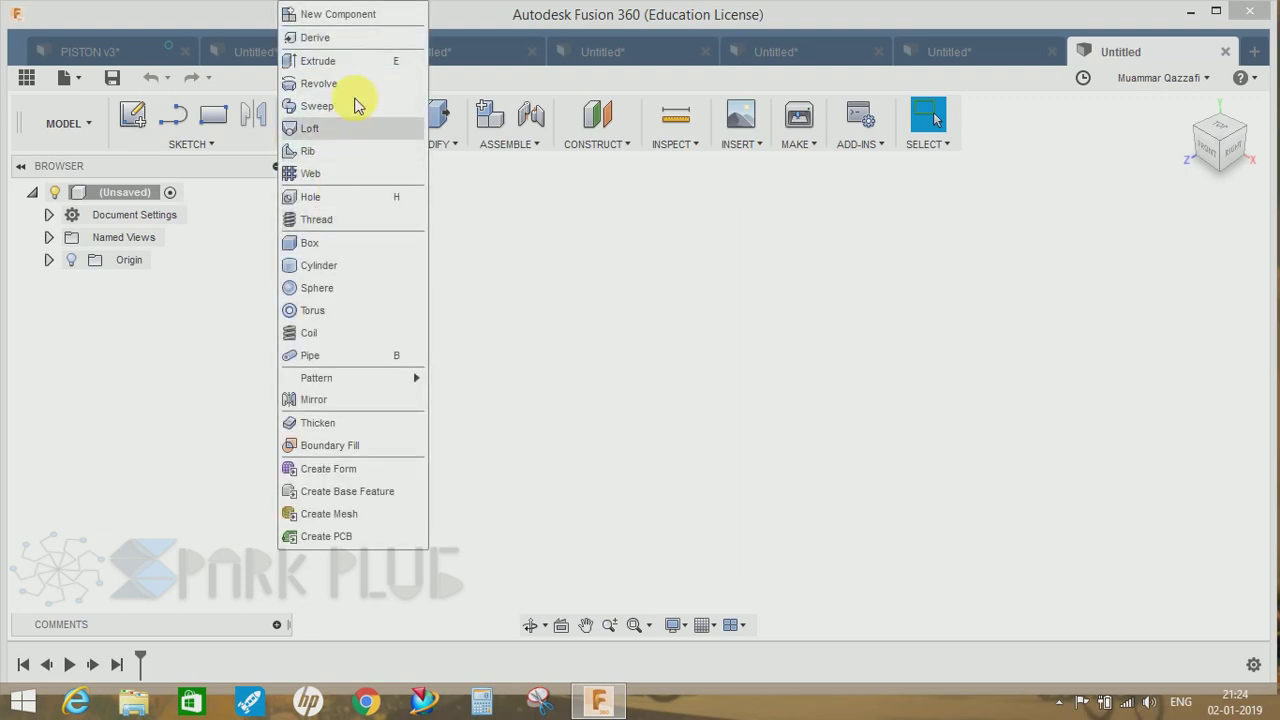
pyautogui.click(326, 252)
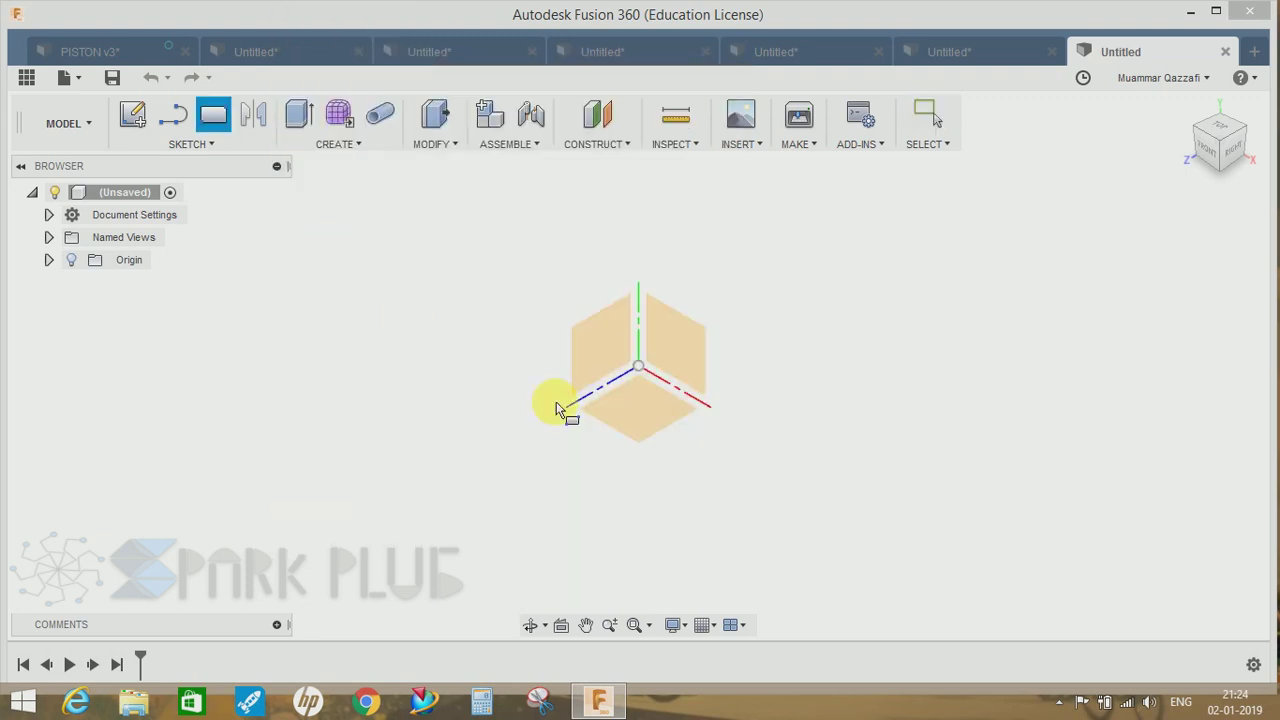
pyautogui.click(636, 408)
pyautogui.click(650, 430)
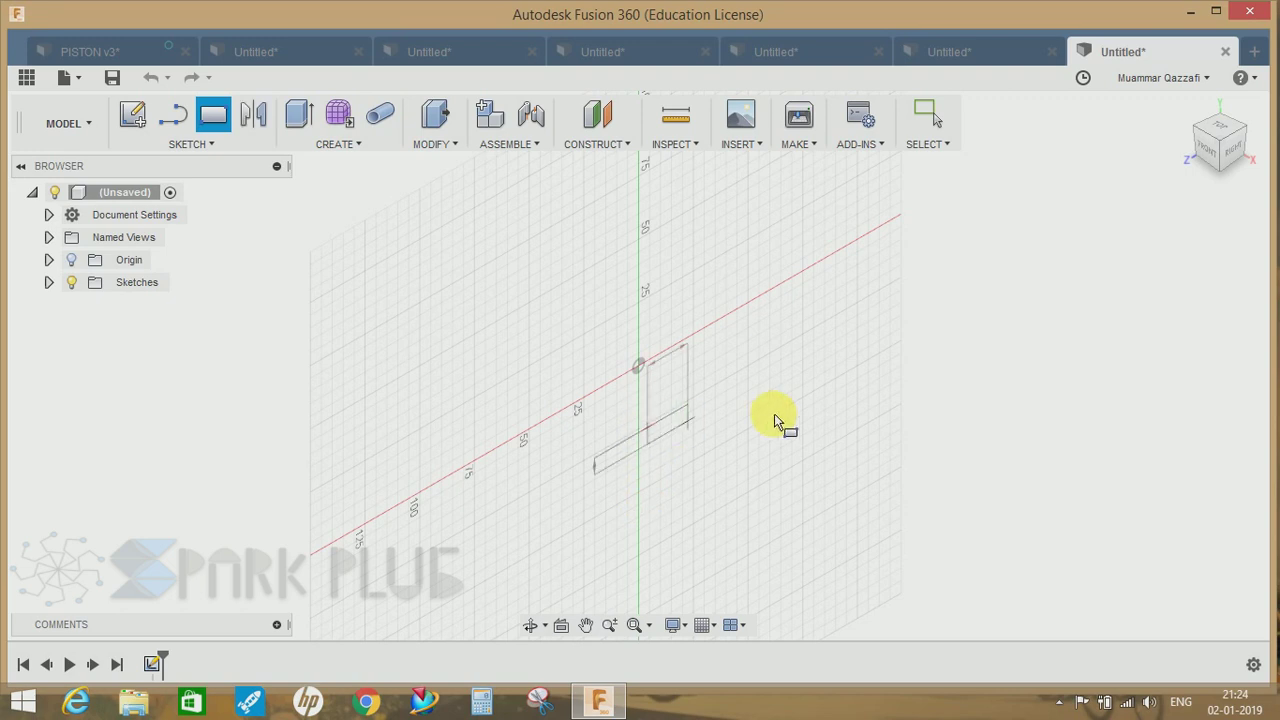
pyautogui.click(945, 488)
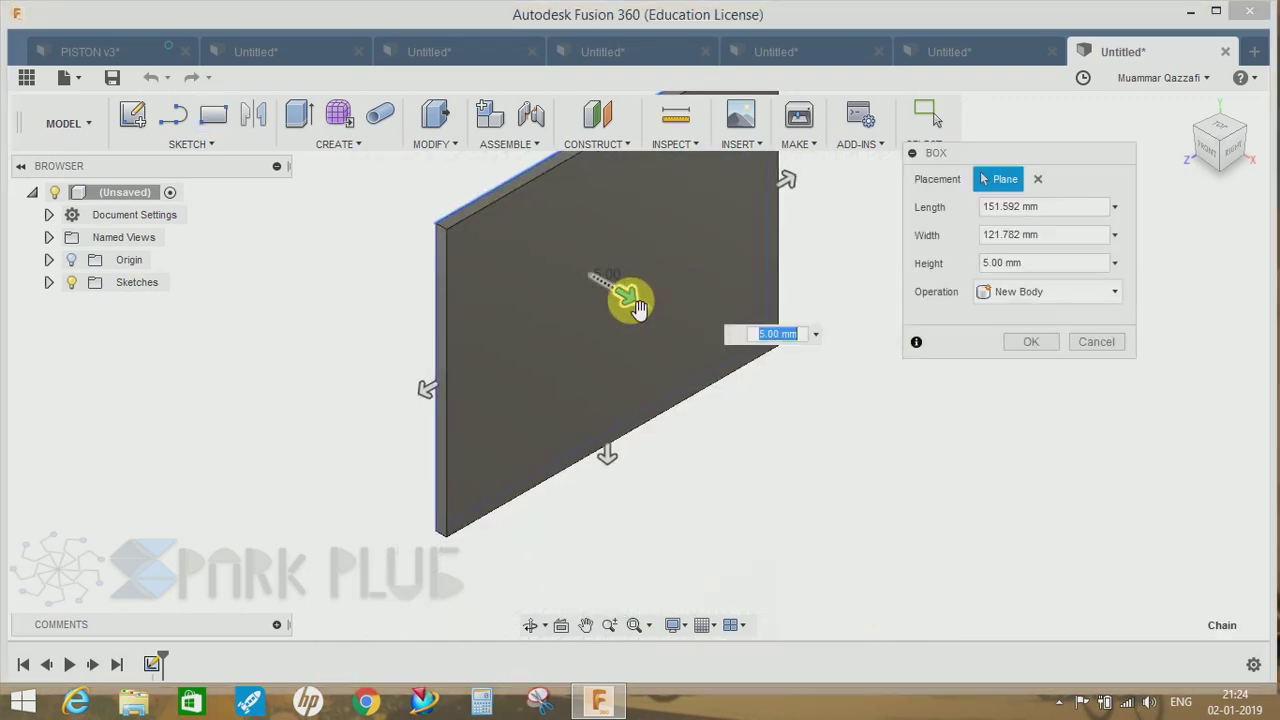
pyautogui.moveTo(623, 297); pyautogui.dragTo(970, 405)
pyautogui.click(1028, 344)
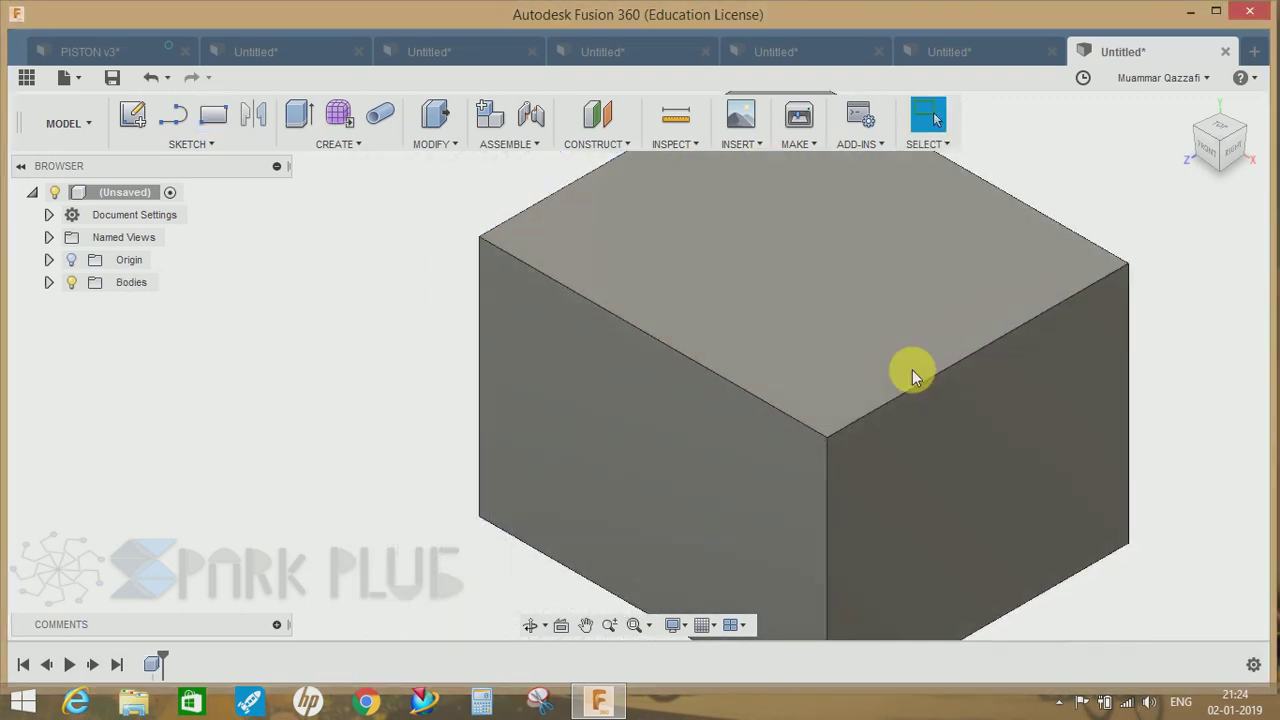
# Sketch a closed, winding, self-crossing spline on the box's front face that extends beyond both side edges, and finish the sketch.
pyautogui.scroll(-2, 697, 422)
pyautogui.click(132, 114)
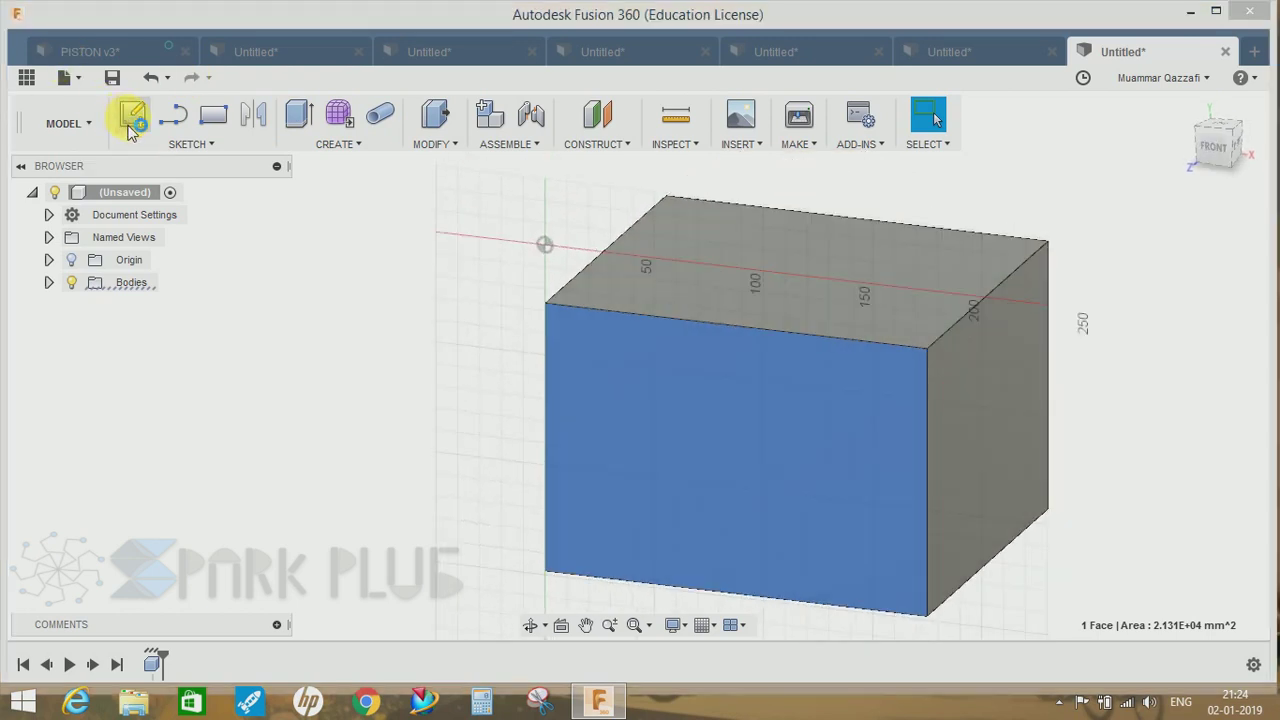
pyautogui.click(176, 147)
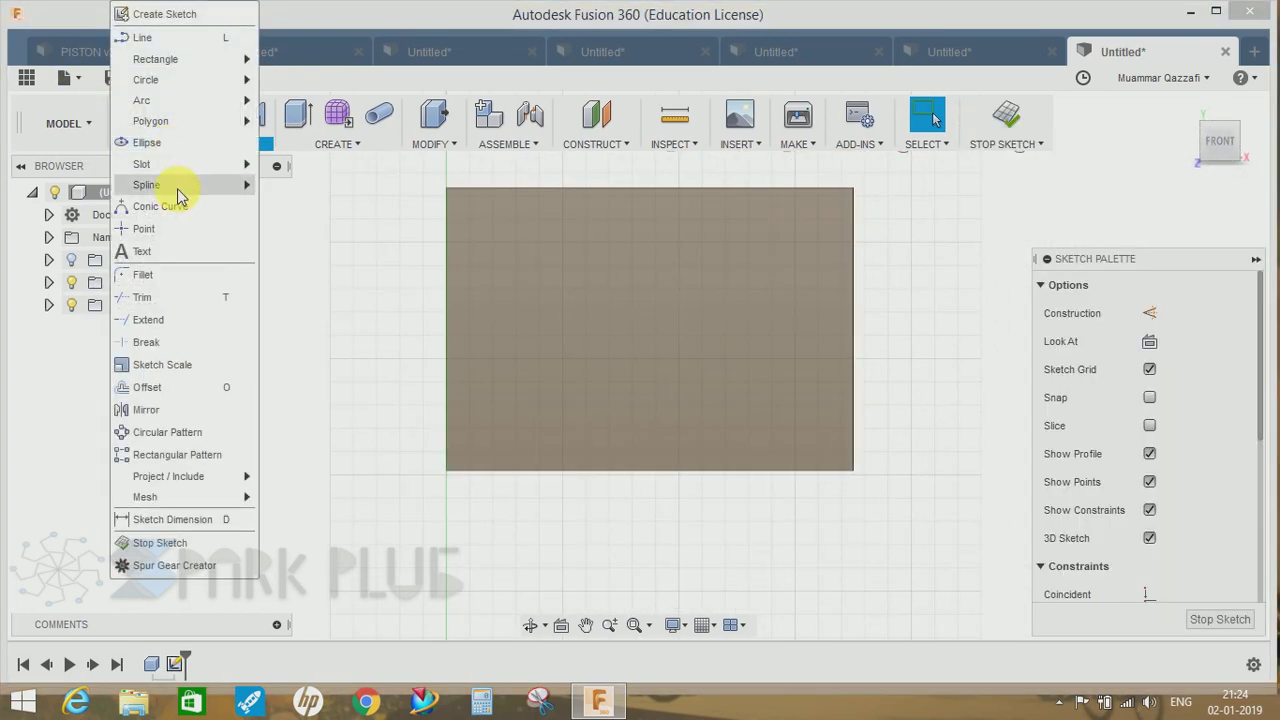
pyautogui.moveTo(237, 185)
pyautogui.click(308, 190)
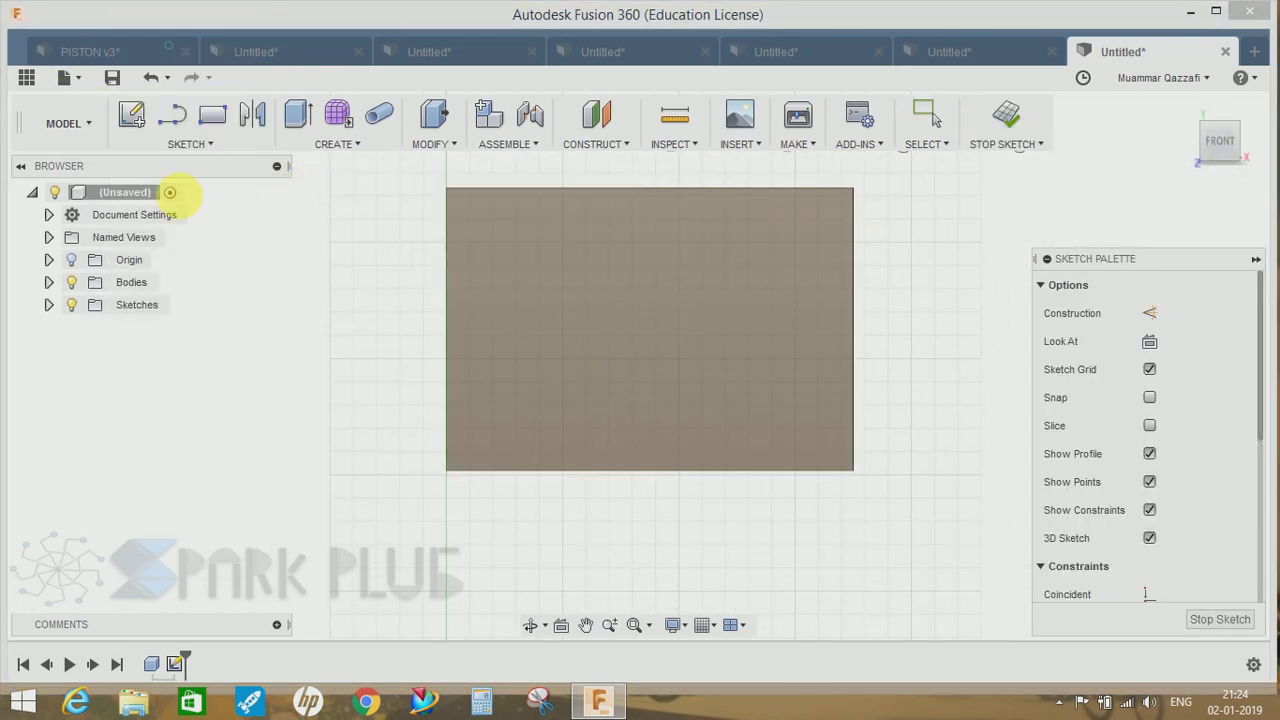
pyautogui.click(507, 293)
pyautogui.click(612, 236)
pyautogui.click(572, 328)
pyautogui.click(631, 398)
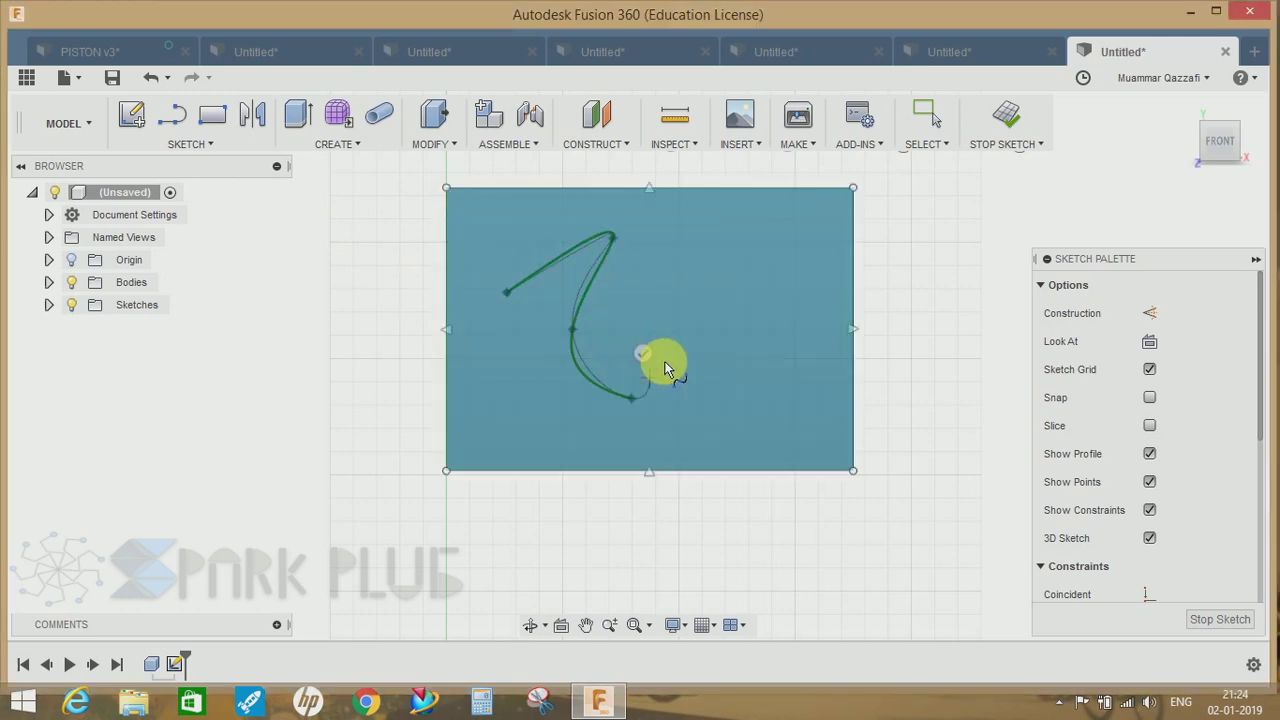
pyautogui.click(685, 278)
pyautogui.click(726, 232)
pyautogui.click(818, 350)
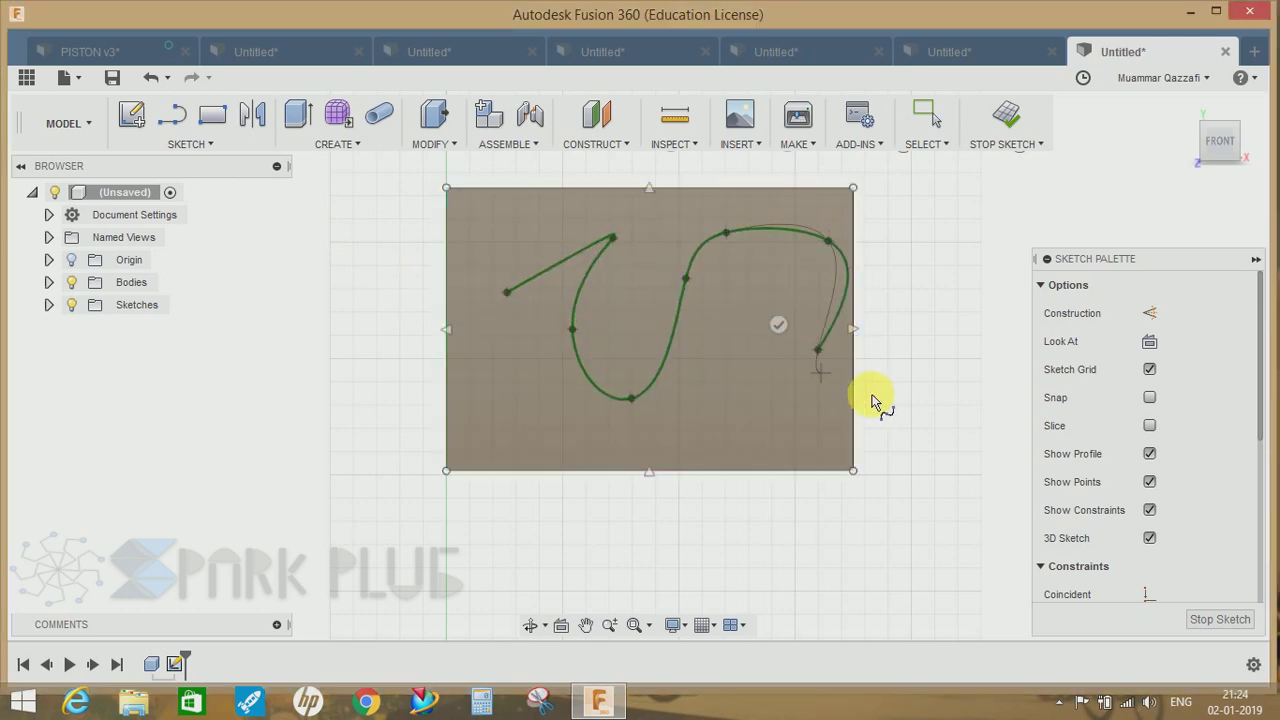
pyautogui.click(942, 360)
pyautogui.click(901, 262)
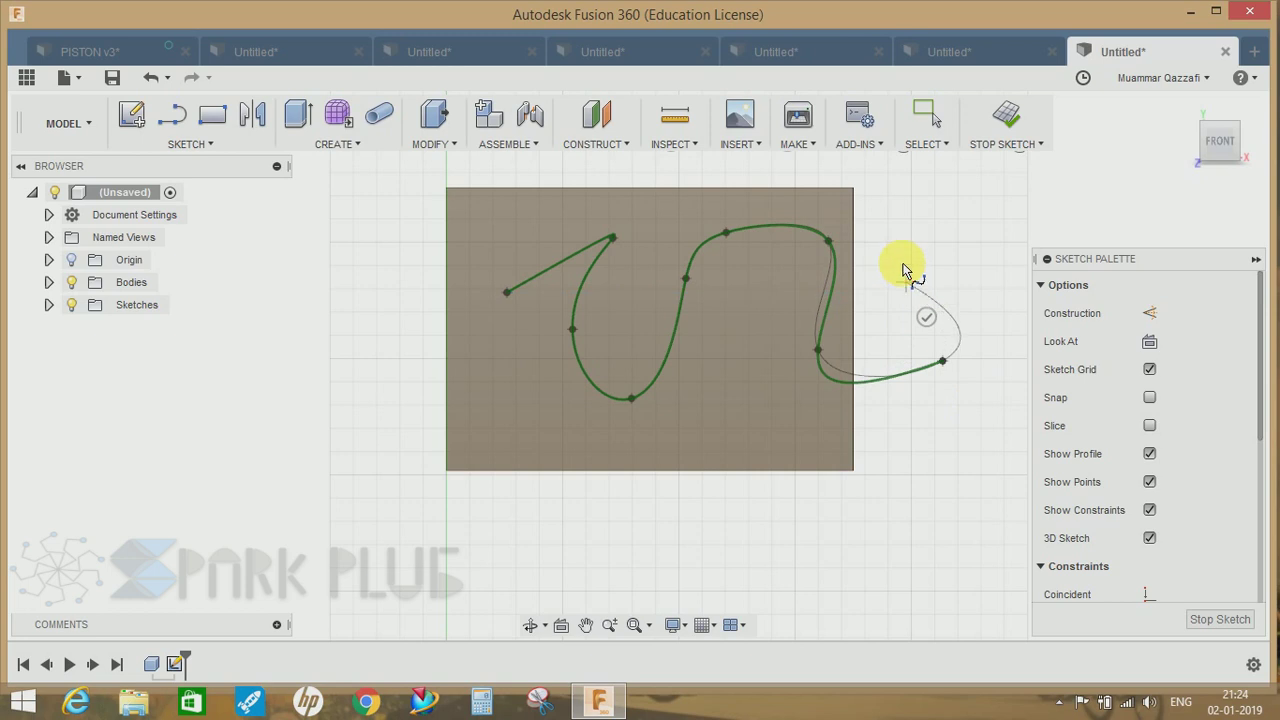
pyautogui.click(682, 422)
pyautogui.click(461, 422)
pyautogui.click(330, 292)
pyautogui.click(470, 268)
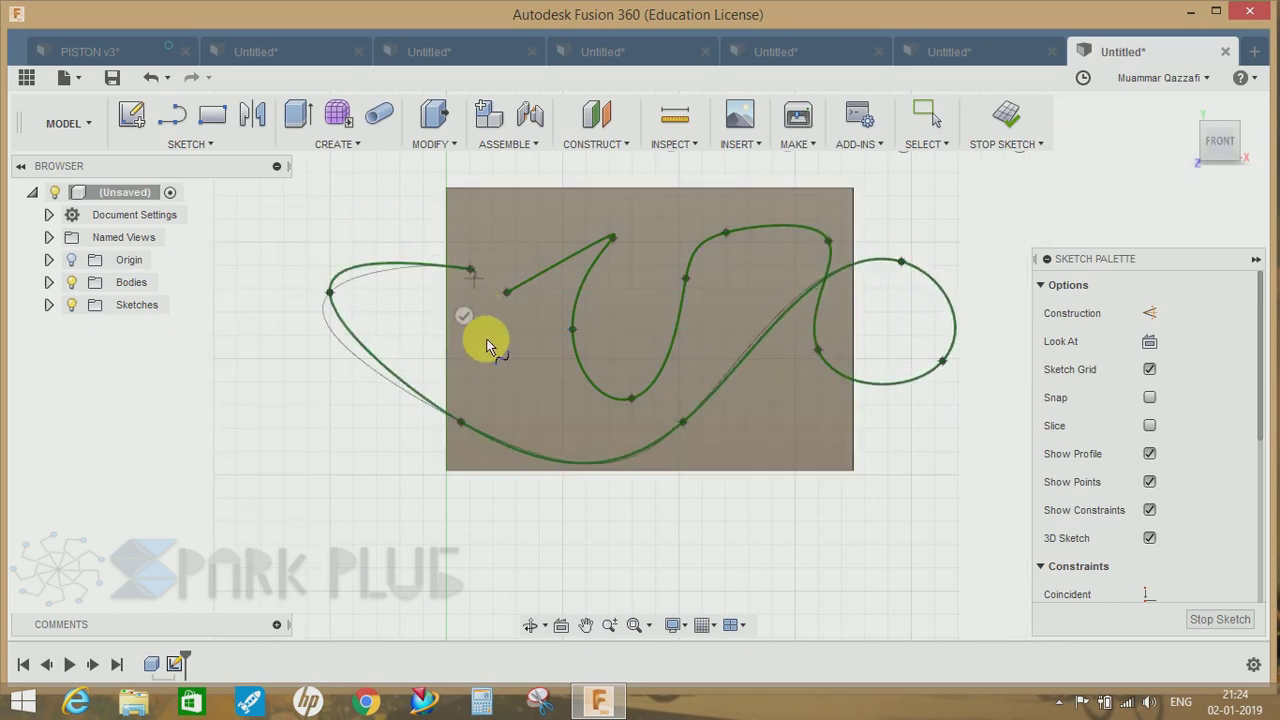
pyautogui.click(495, 362)
pyautogui.click(634, 292)
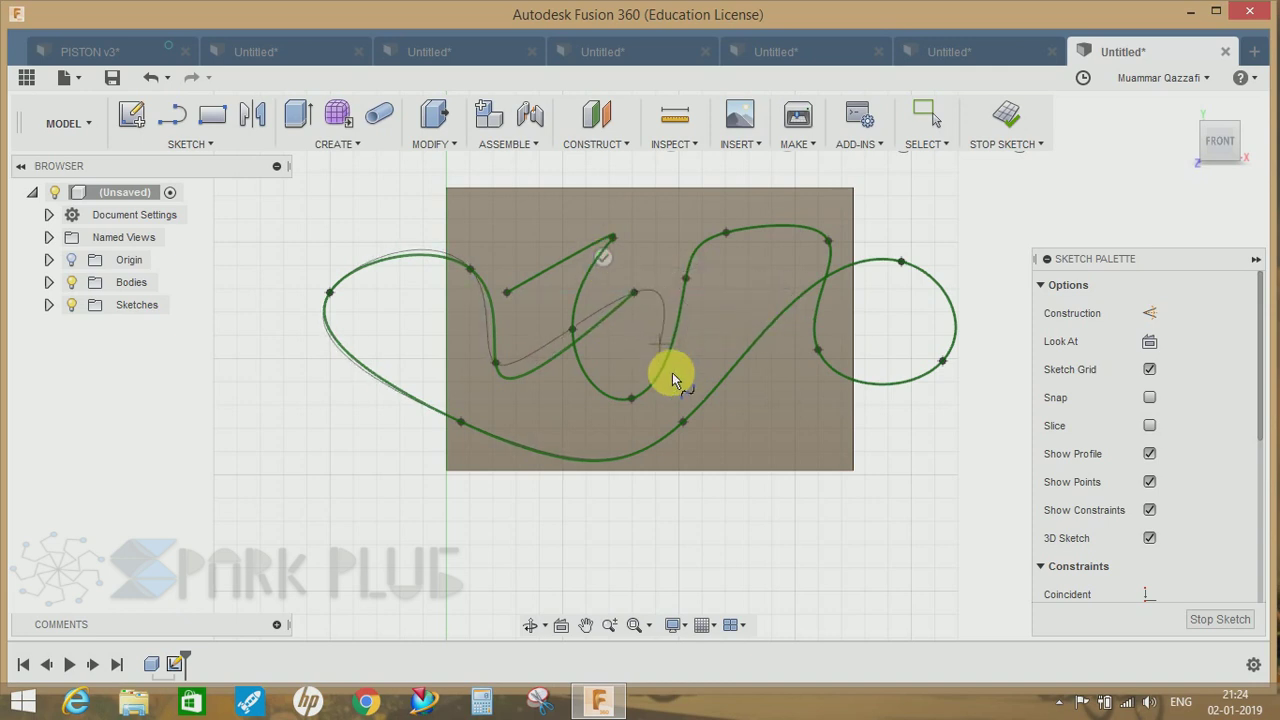
pyautogui.doubleClick(506, 291)
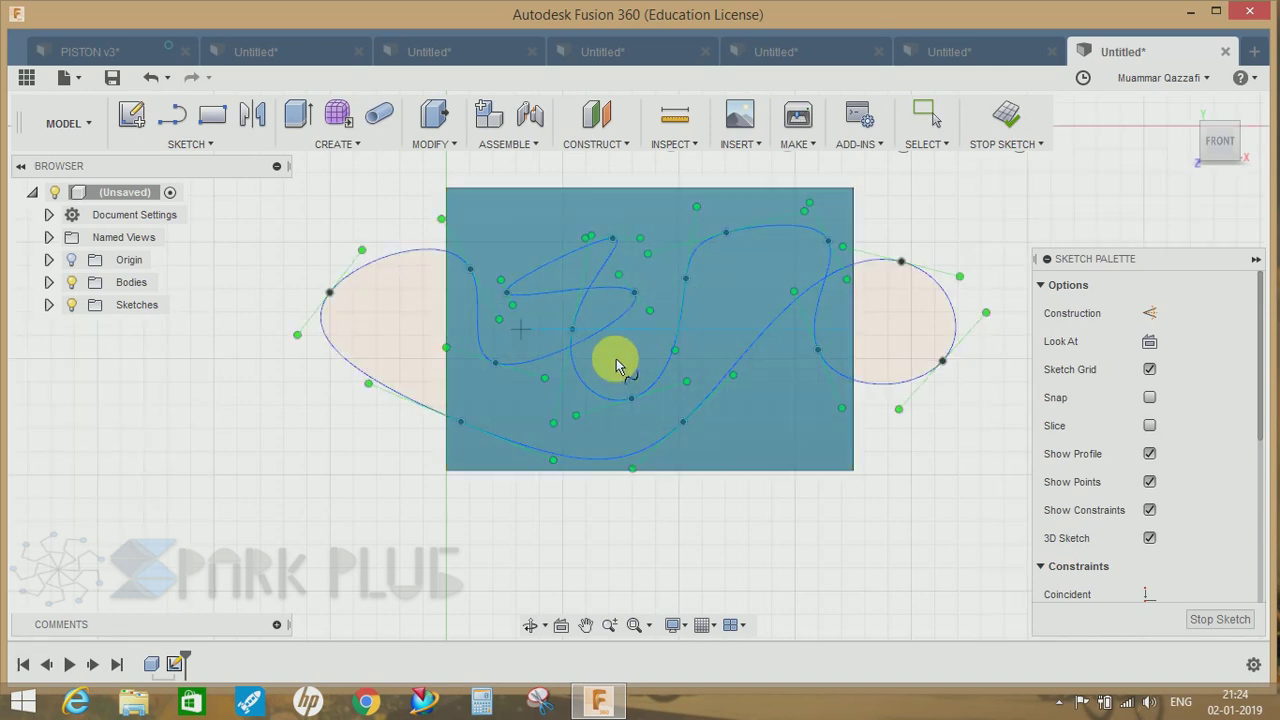
pyautogui.press('Escape')
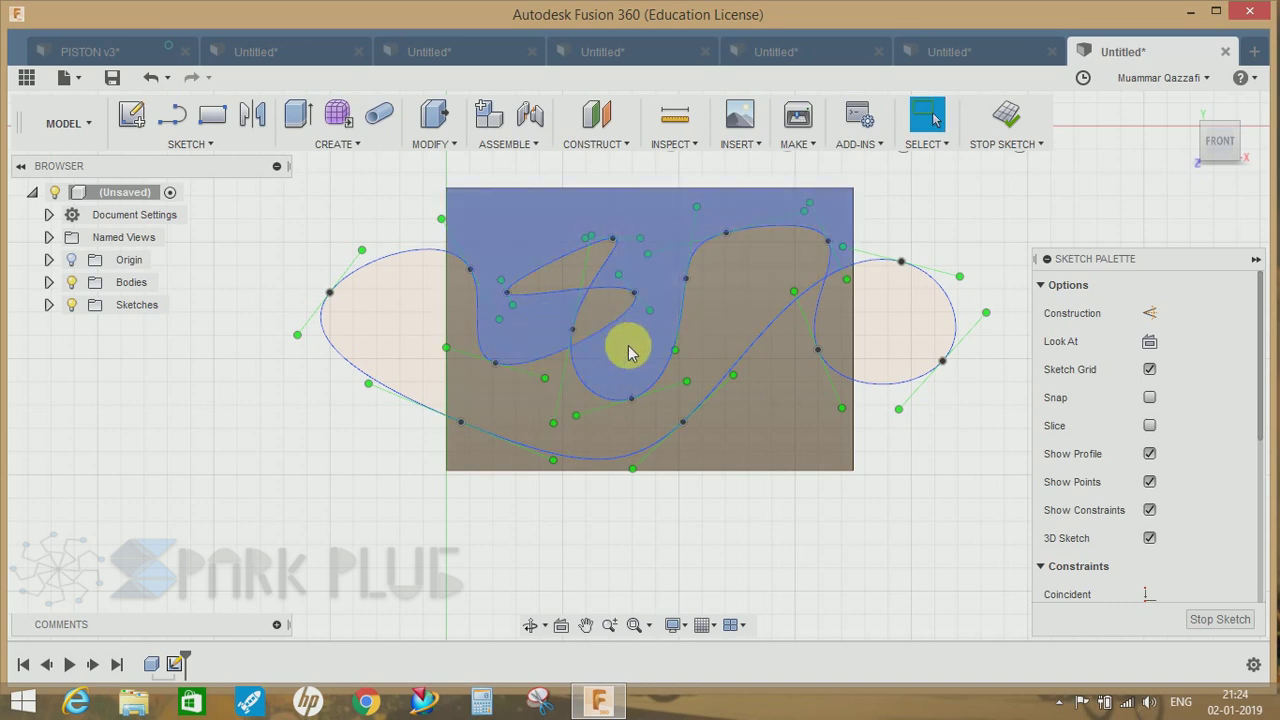
pyautogui.keyDown('shift'); pyautogui.moveTo(675, 350); pyautogui.dragTo(629, 366, button='middle'); pyautogui.keyUp('shift')
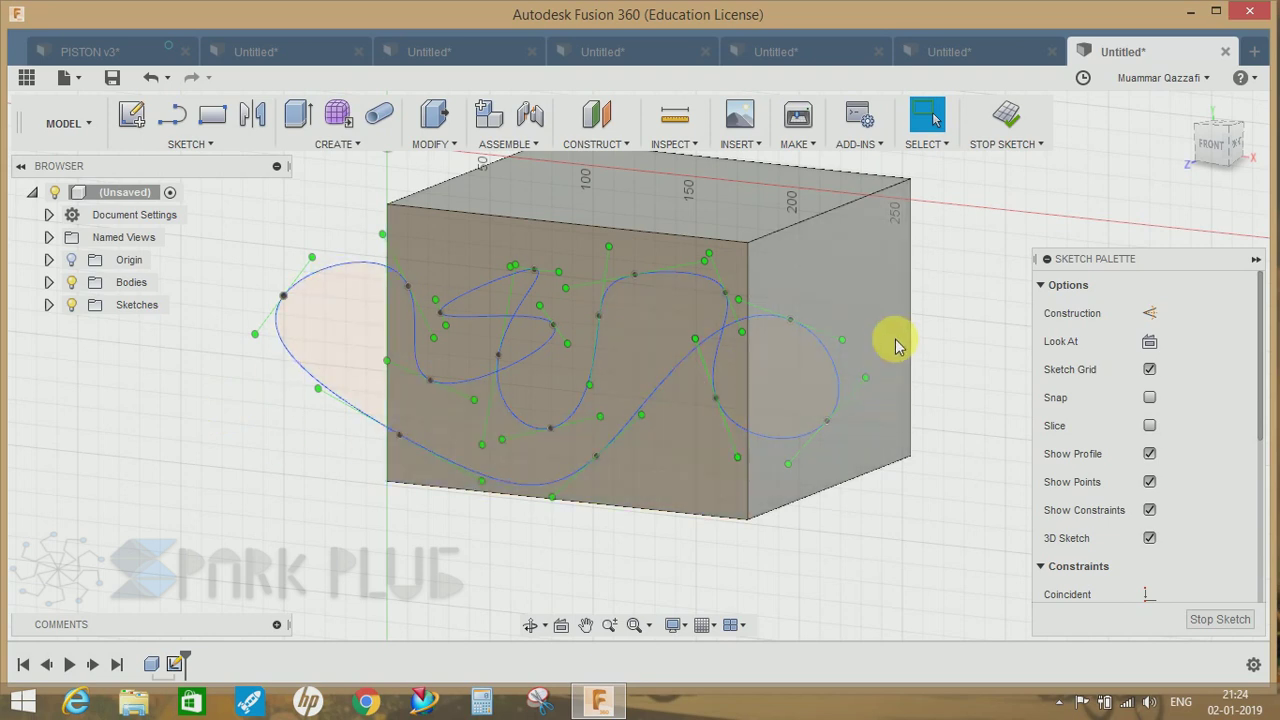
pyautogui.click(1008, 115)
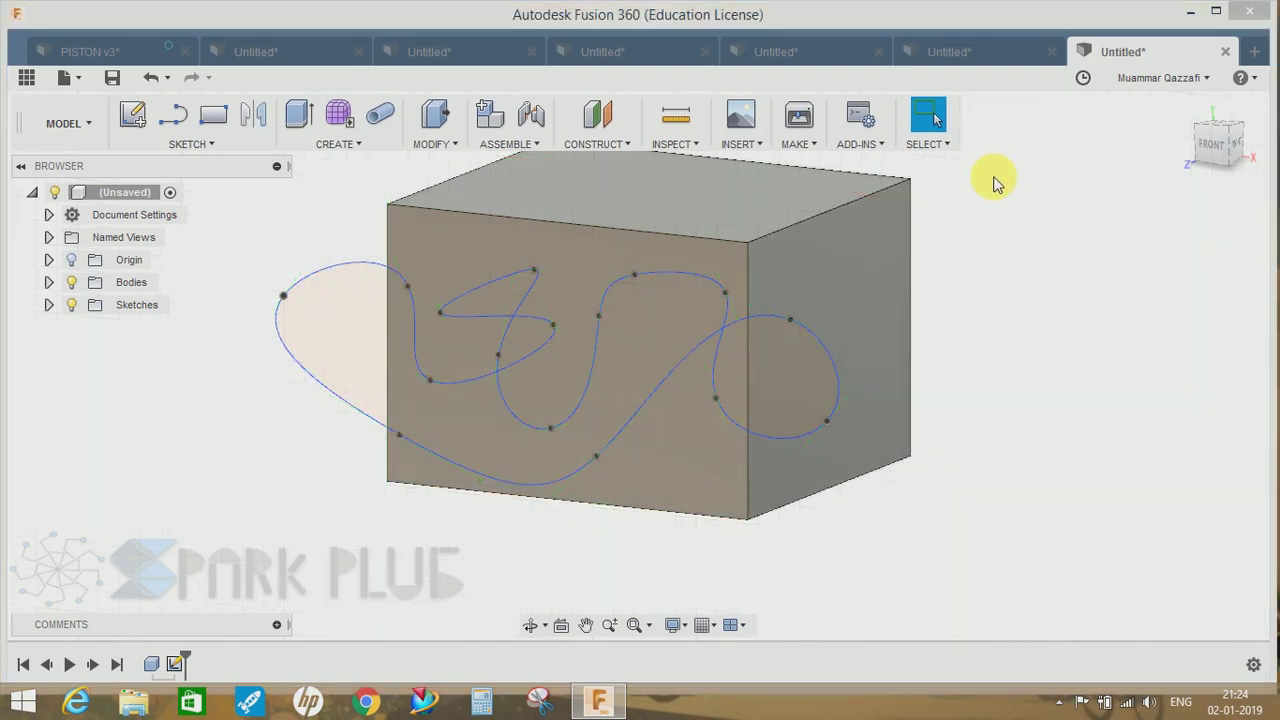
# Try to split the box's front face with Split Face, using the self-crossing spline as the splitting tool.
pyautogui.click(454, 146)
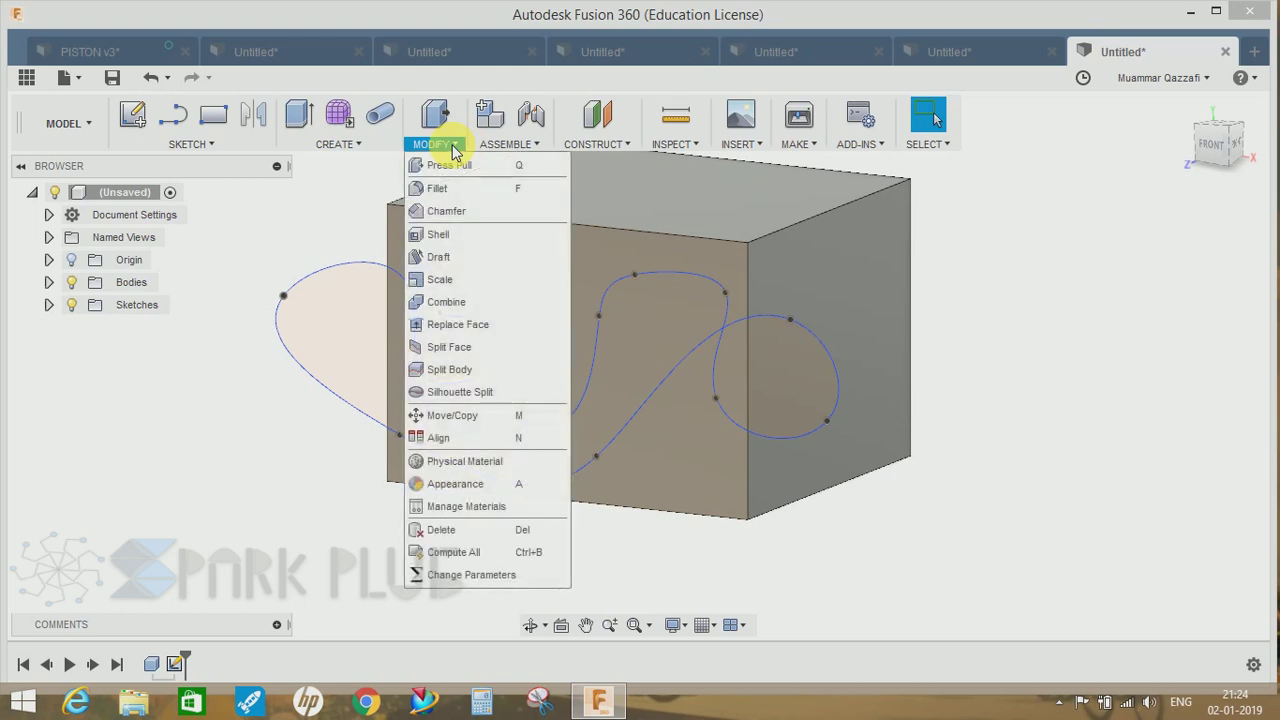
pyautogui.click(449, 347)
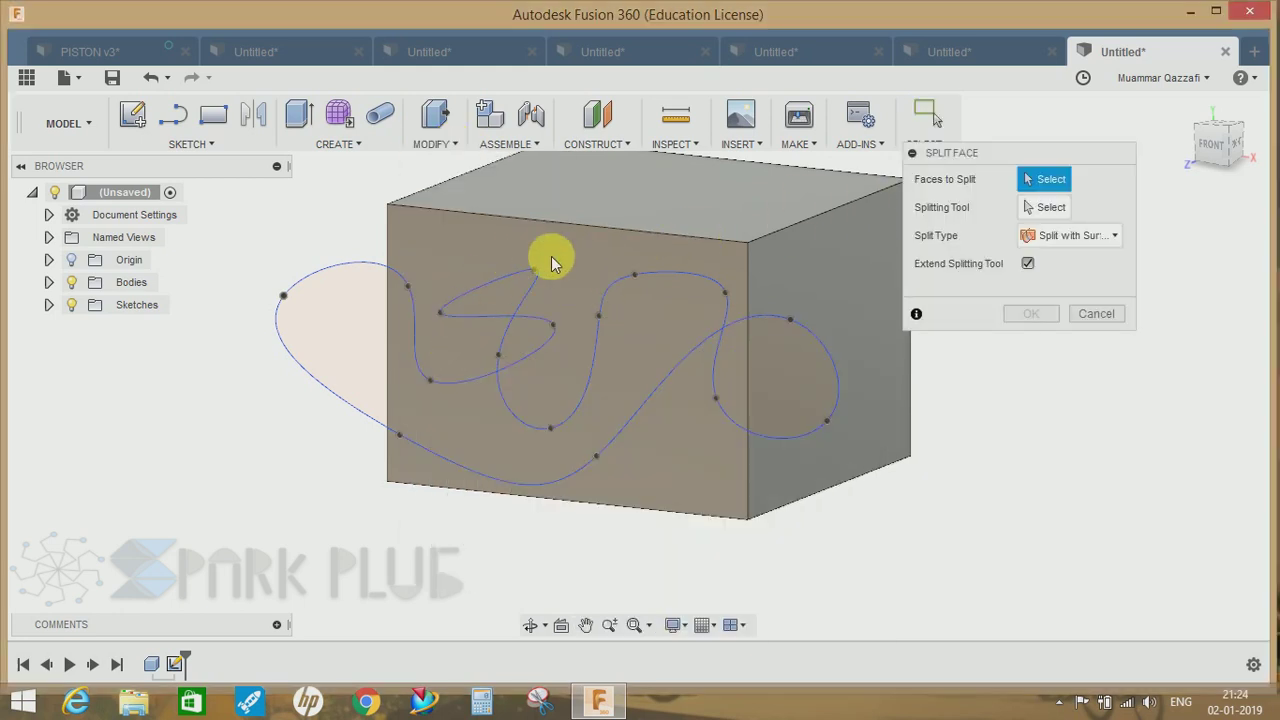
pyautogui.click(585, 252)
pyautogui.click(1046, 207)
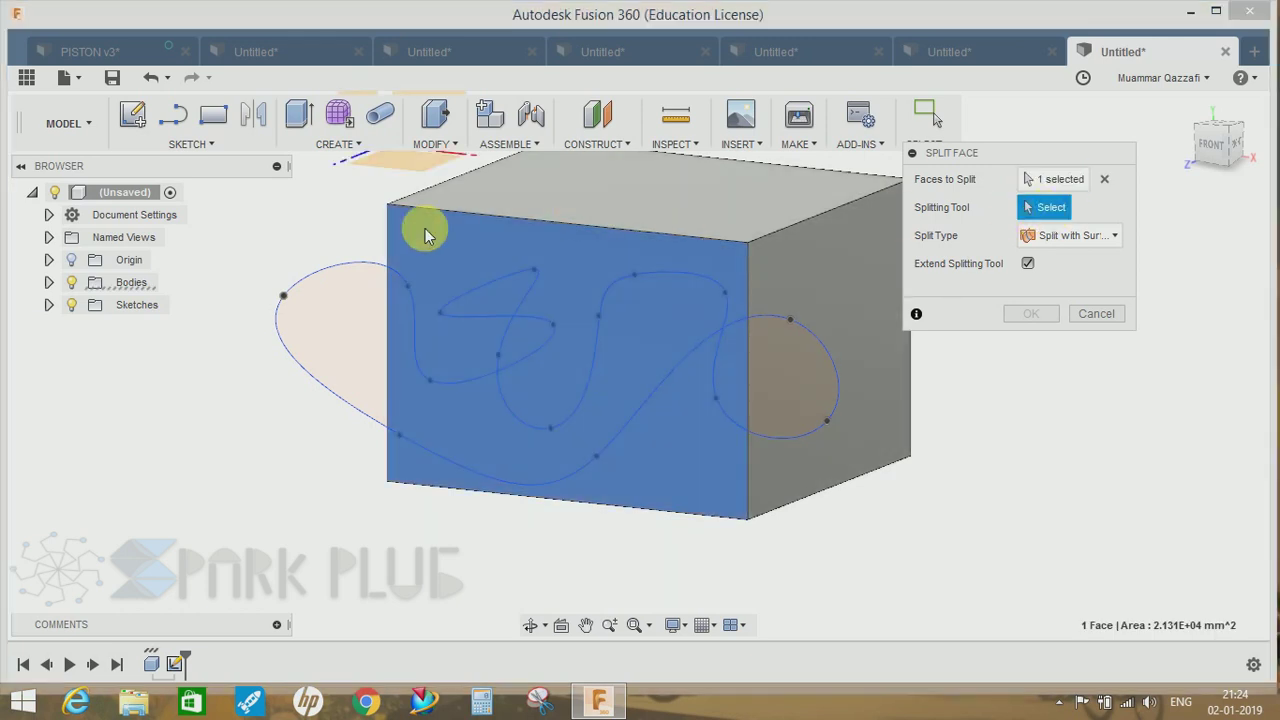
pyautogui.click(338, 265)
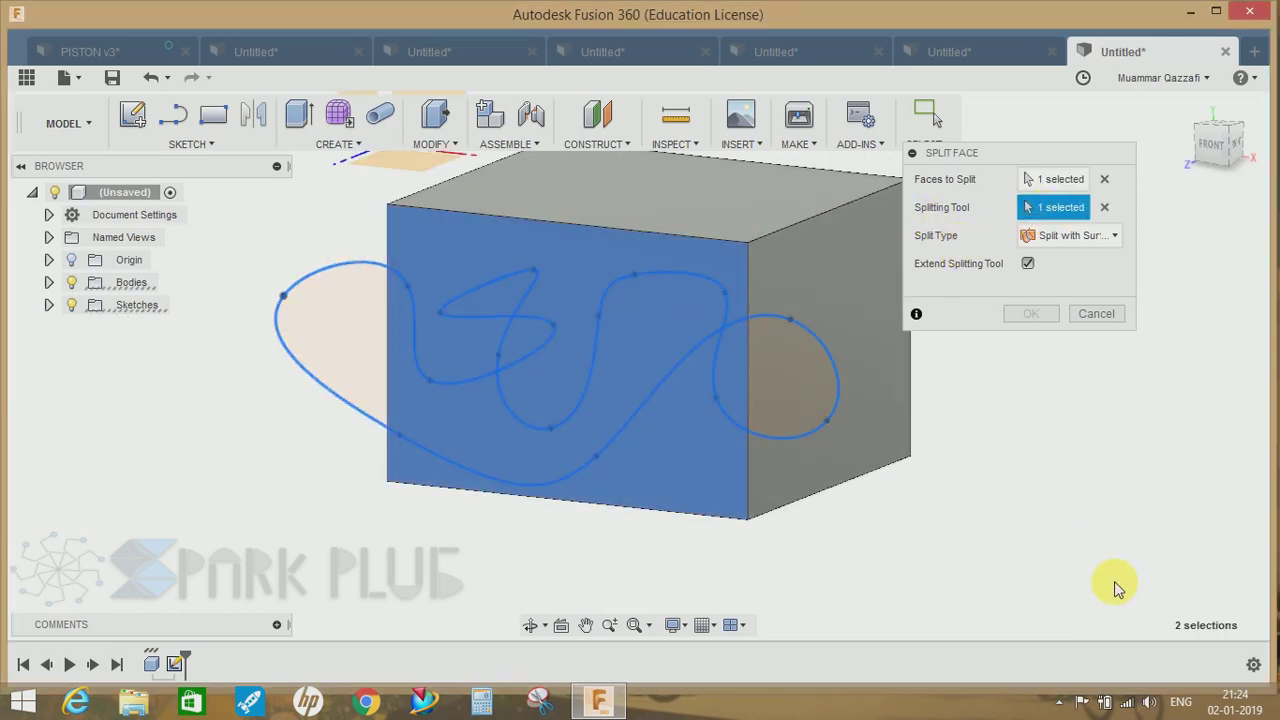
pyautogui.click(1040, 318)
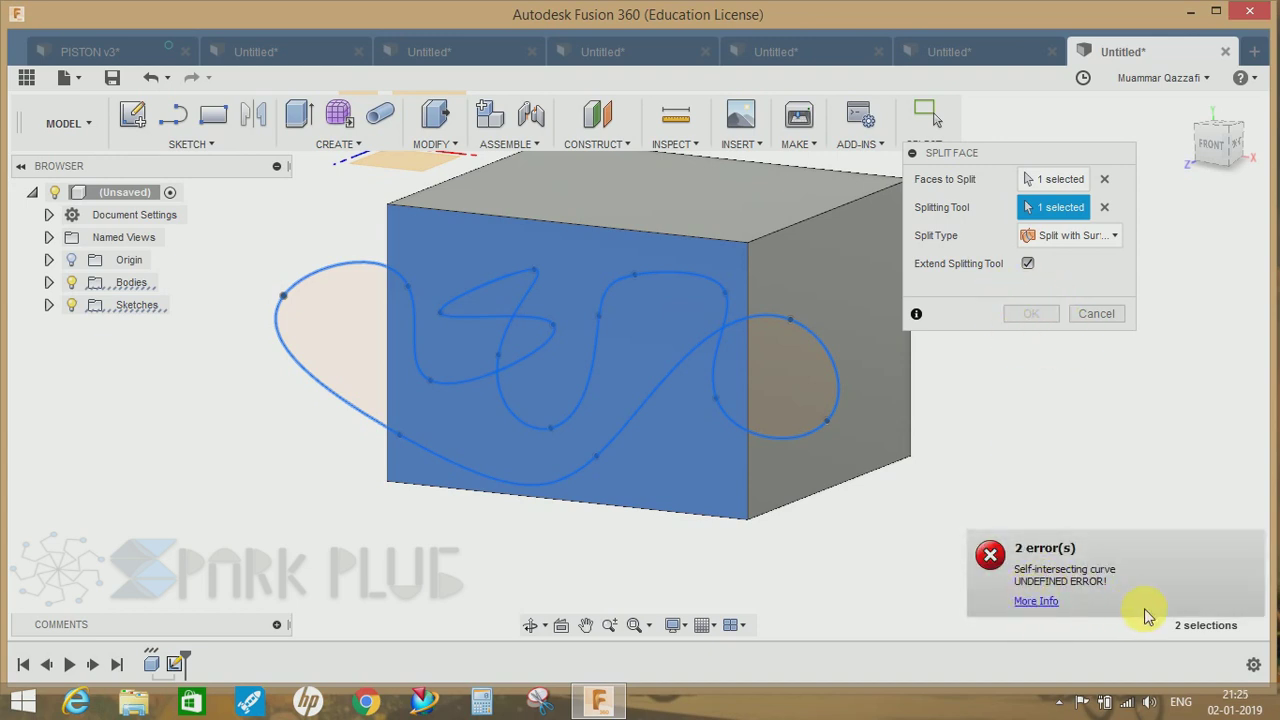
pyautogui.click(1096, 314)
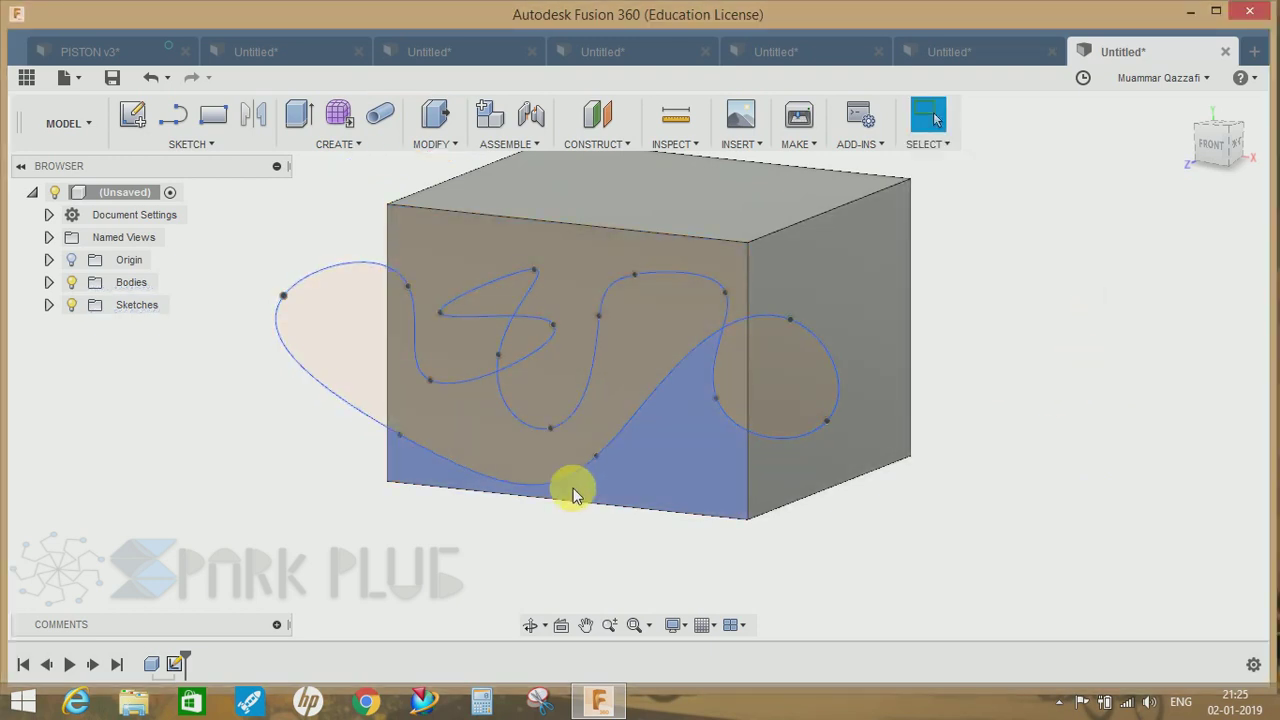
# In the Patch workspace, extrude the closed spline as a new surface body 50 mm outward from the box's front face.
pyautogui.click(89, 136)
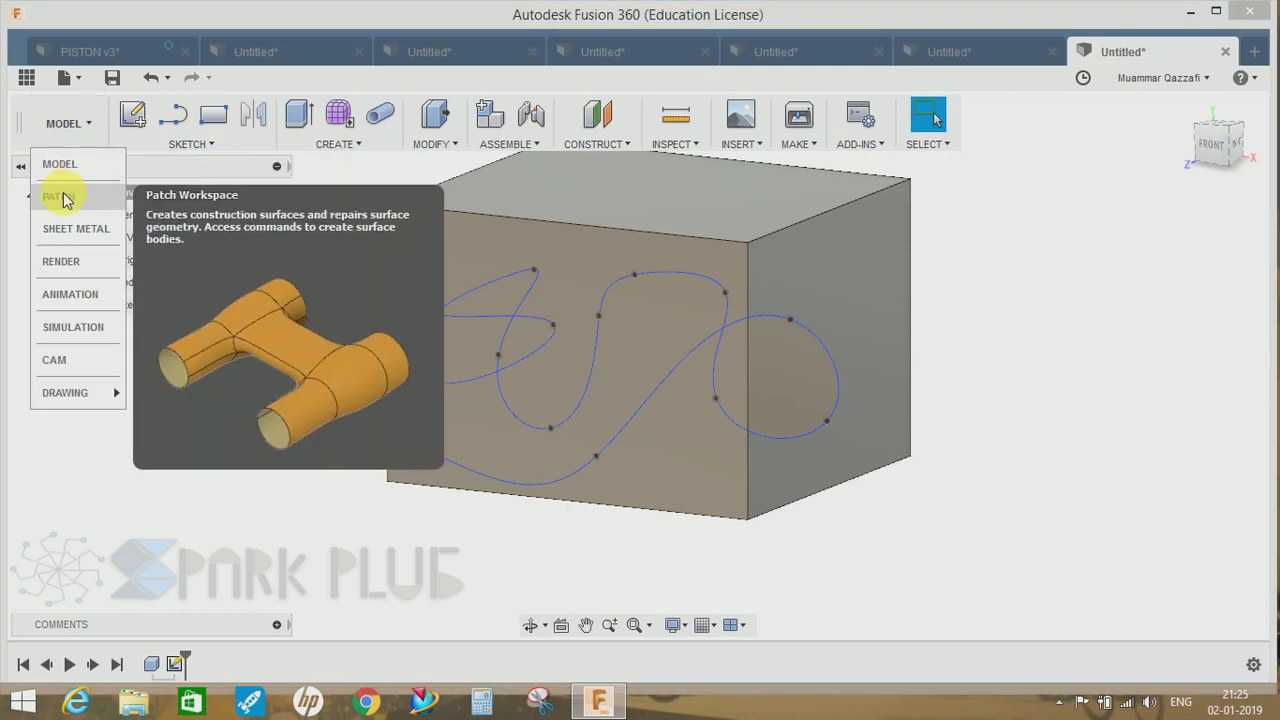
pyautogui.click(58, 196)
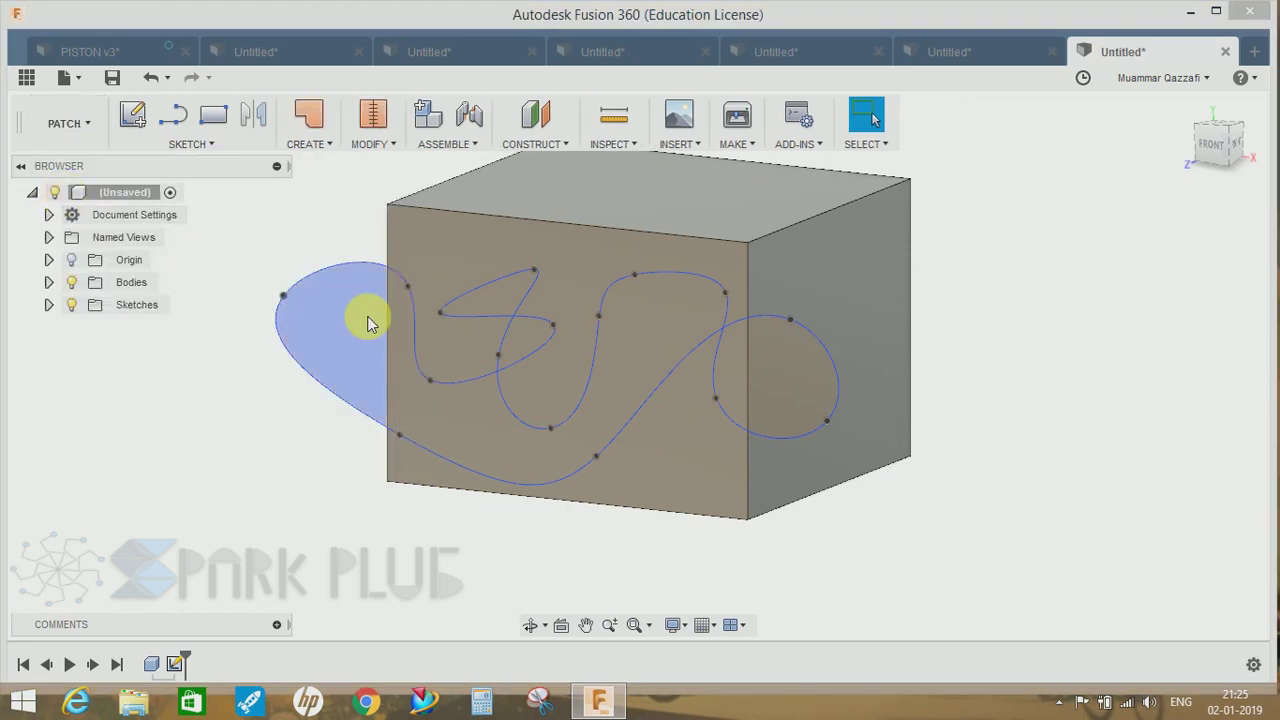
pyautogui.click(310, 140)
pyautogui.click(370, 188)
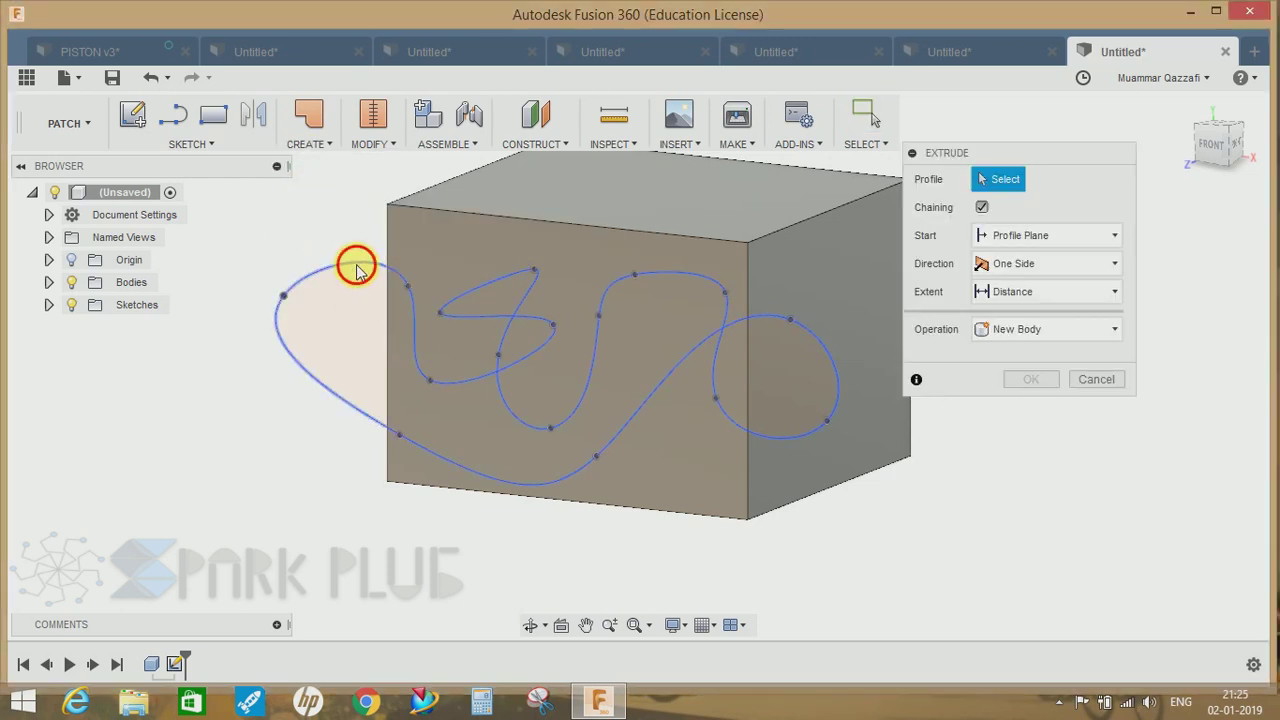
pyautogui.click(357, 270)
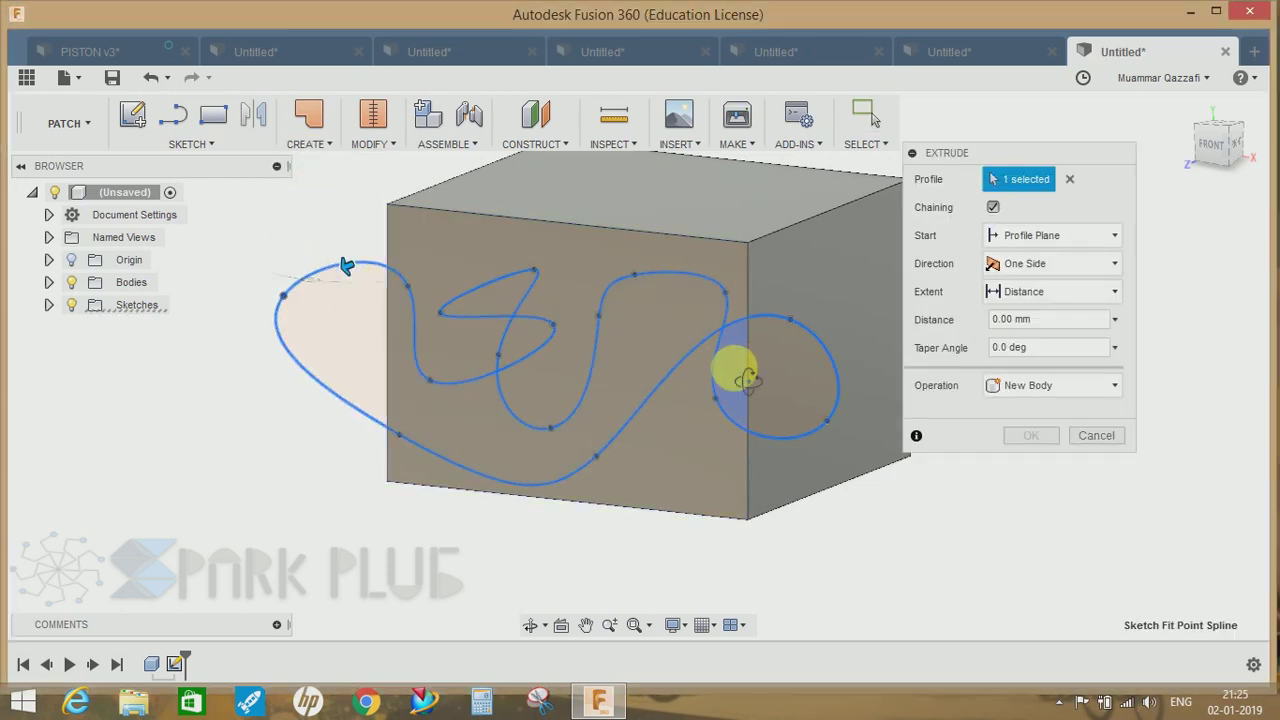
pyautogui.keyDown('shift'); pyautogui.moveTo(747, 380); pyautogui.dragTo(709, 382, button='middle'); pyautogui.keyUp('shift')
pyautogui.moveTo(337, 251); pyautogui.dragTo(371, 286)
# Make the surface extrusion symmetric and lengthen it until it passes completely through the box.
pyautogui.click(1050, 263)
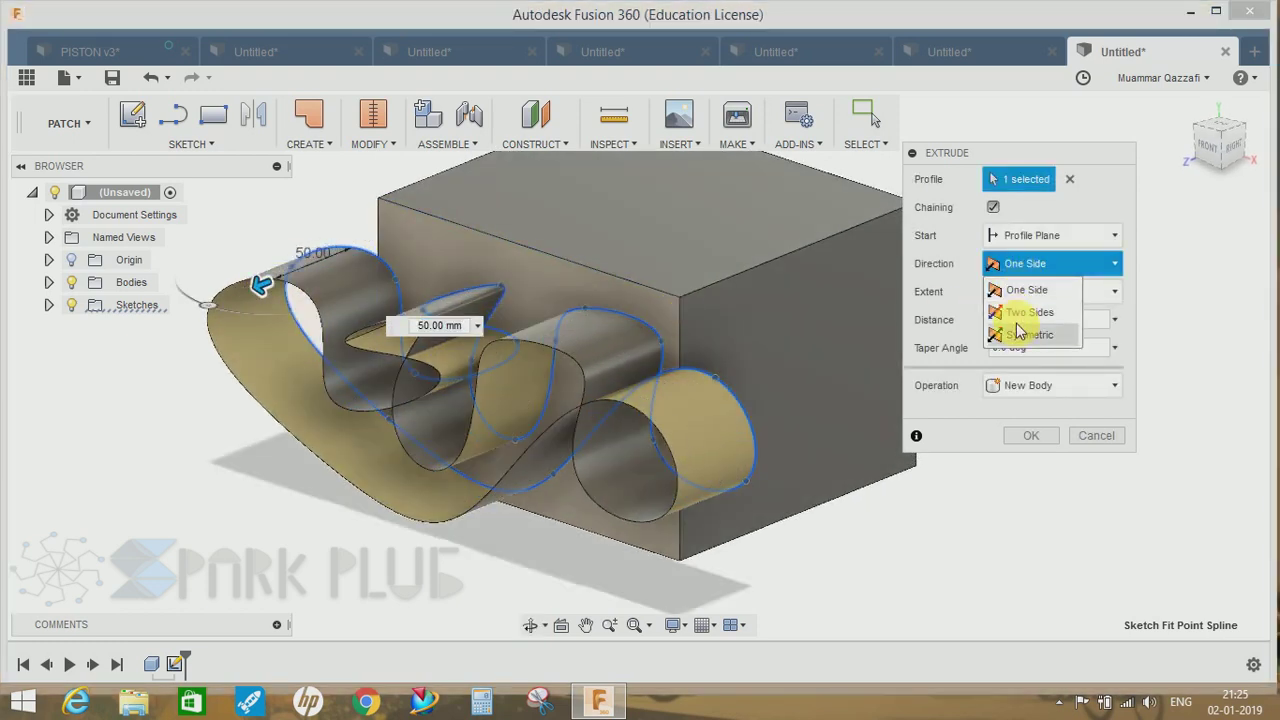
pyautogui.click(1018, 336)
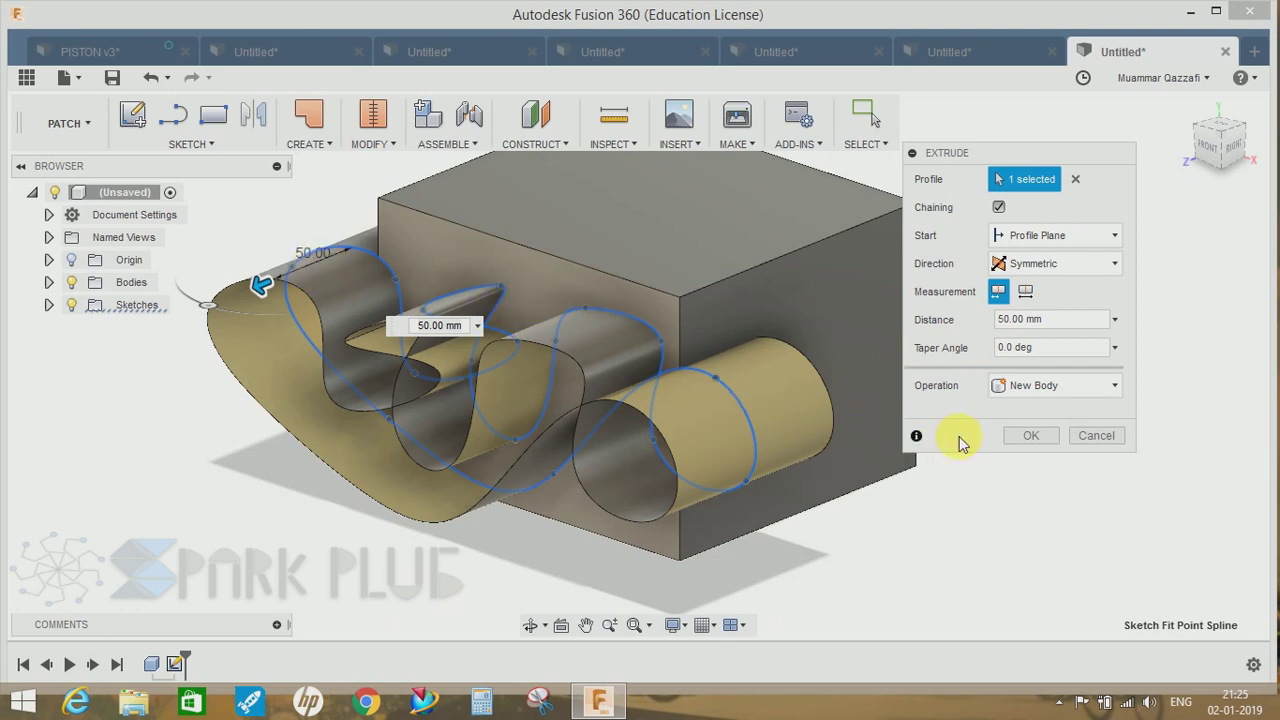
pyautogui.keyDown('shift'); pyautogui.moveTo(800, 418); pyautogui.dragTo(920, 443, button='middle'); pyautogui.keyUp('shift')
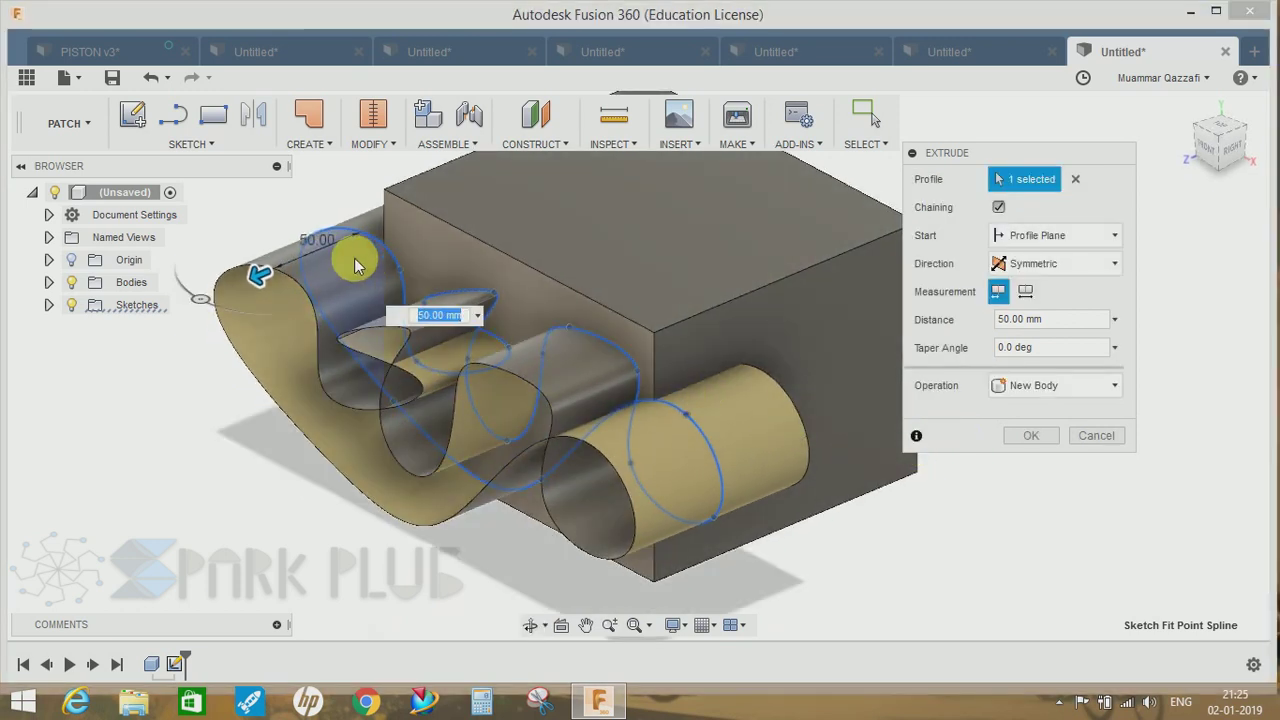
pyautogui.moveTo(258, 273); pyautogui.dragTo(50, 362)
pyautogui.click(1030, 437)
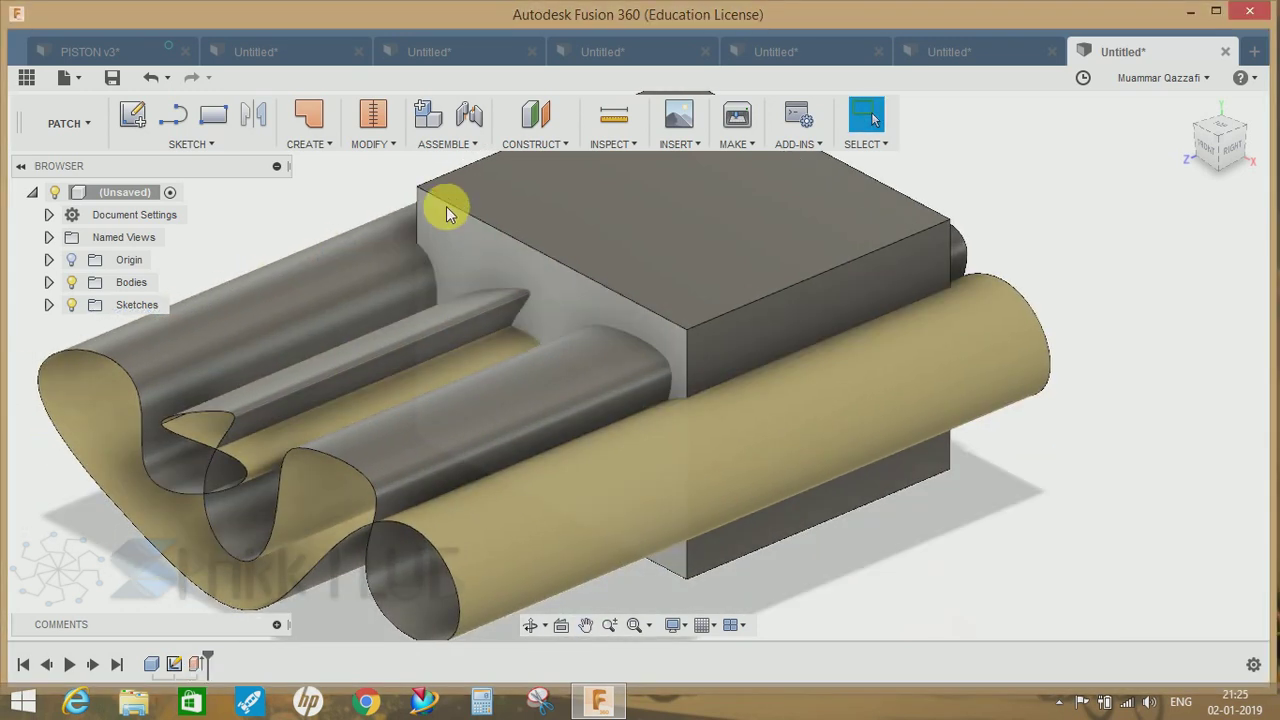
# Split the box's front face with Split Face, using the extruded surface as the splitting tool with Extend Splitting Tool turned off.
pyautogui.click(378, 147)
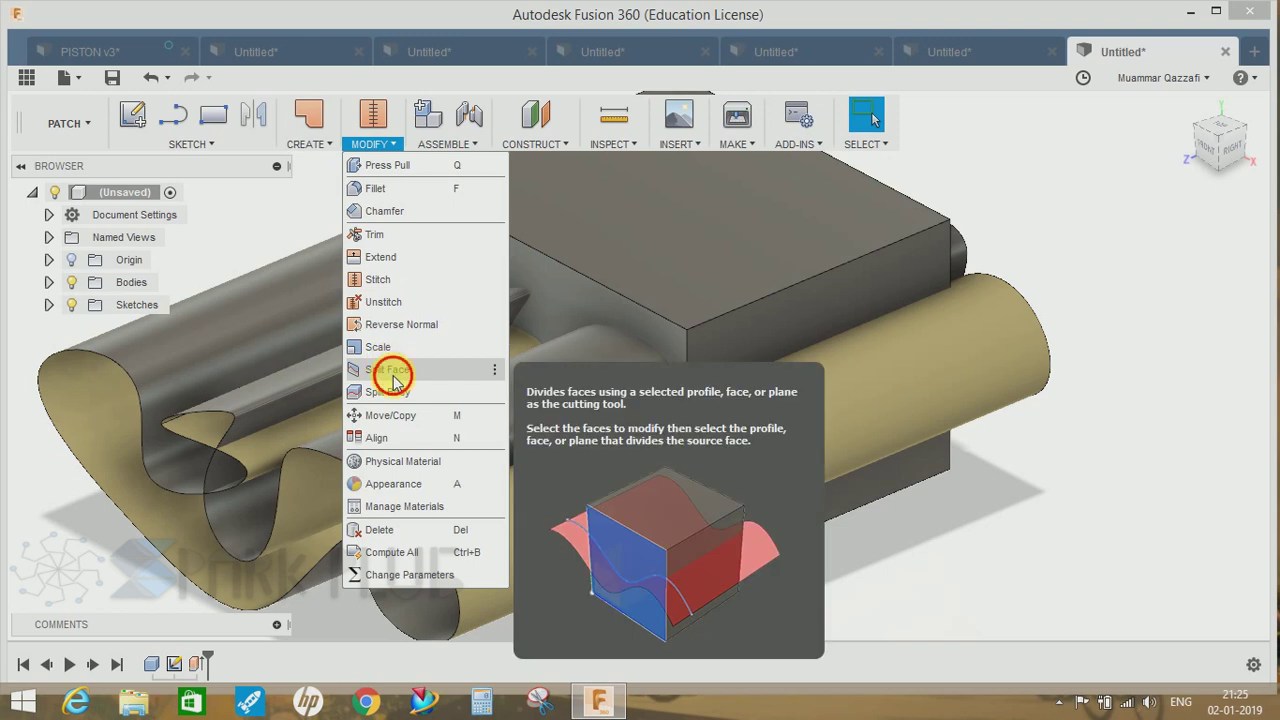
pyautogui.click(390, 368)
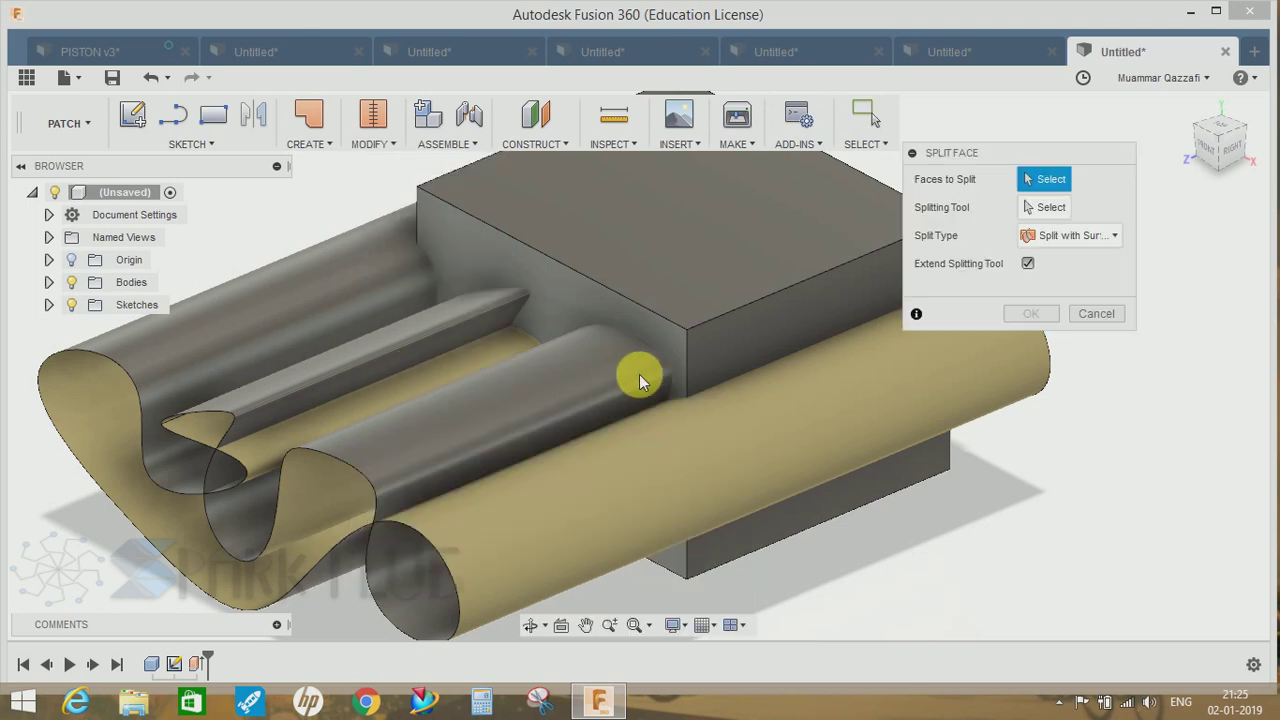
pyautogui.click(585, 303)
pyautogui.click(1046, 207)
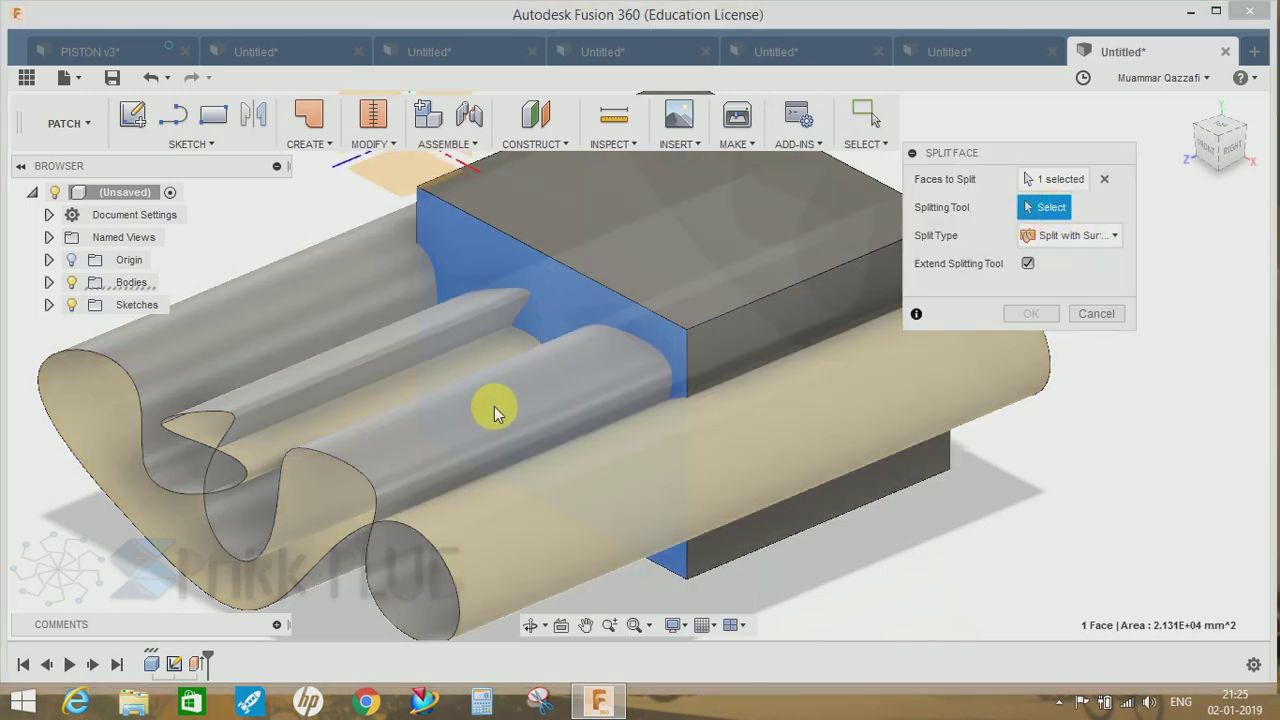
pyautogui.click(496, 405)
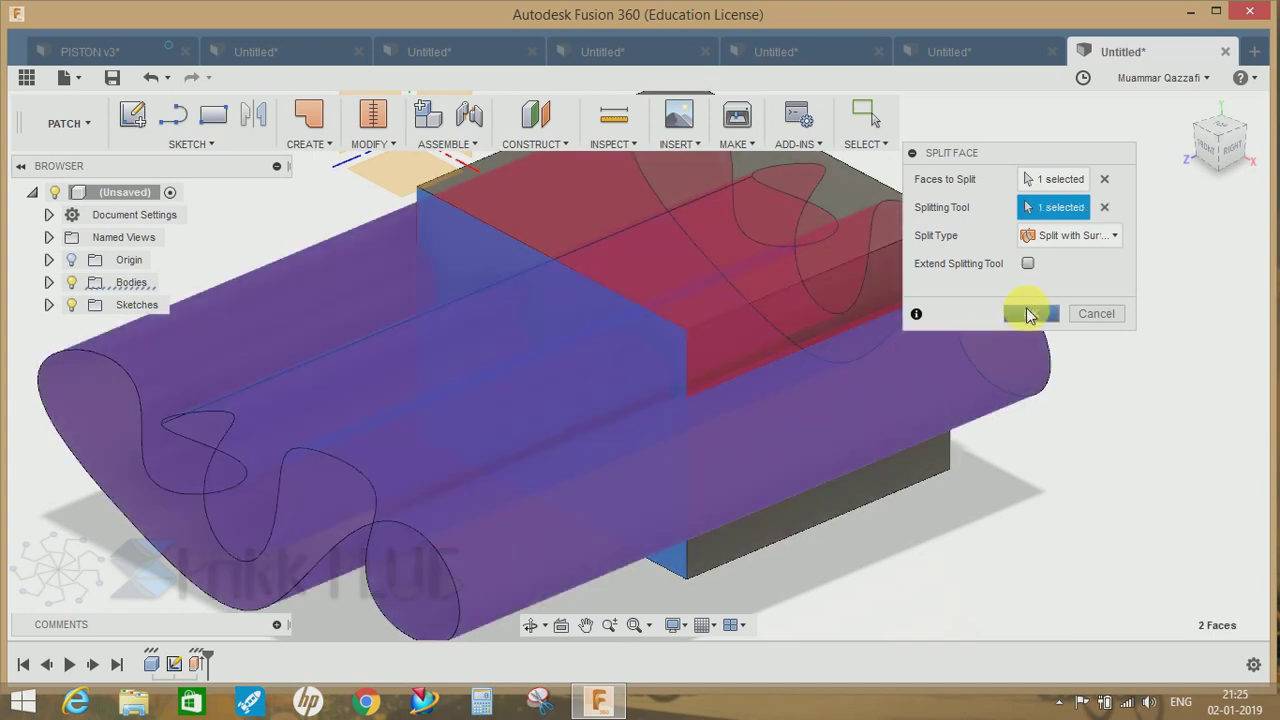
pyautogui.click(1028, 311)
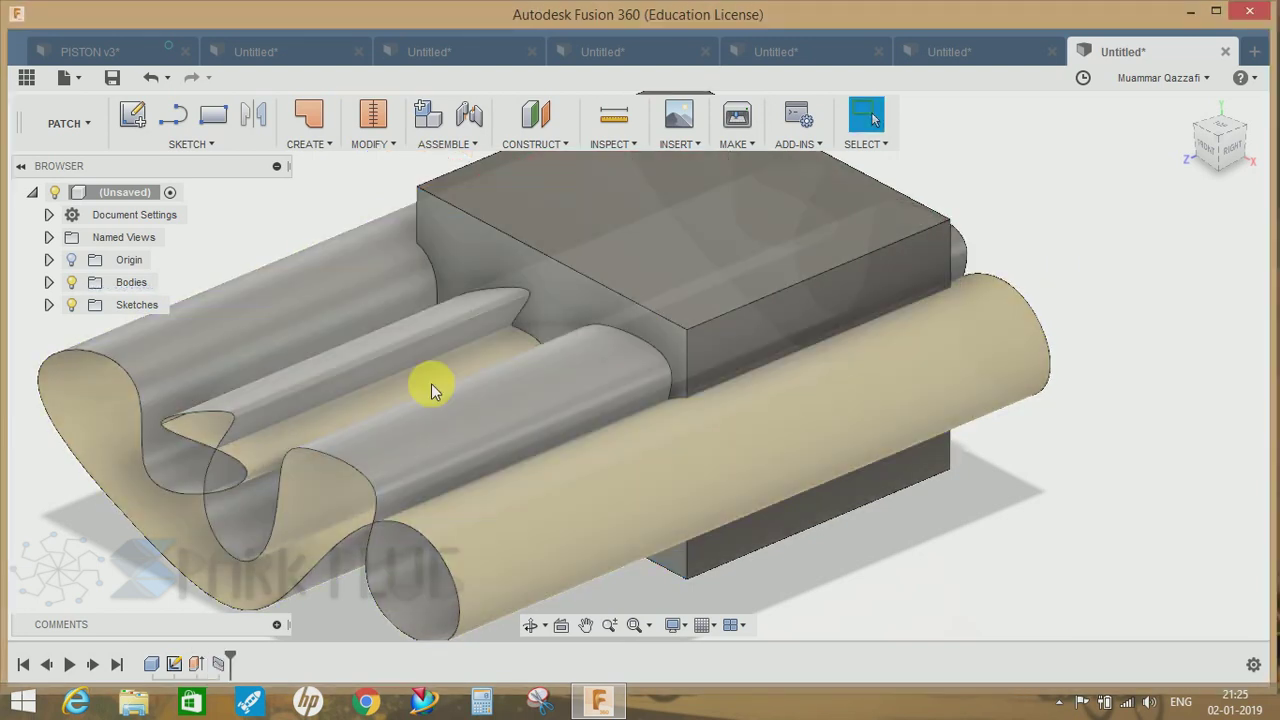
# Hide the extruded surface body and examine the split lines on the box's front face.
pyautogui.click(429, 386)
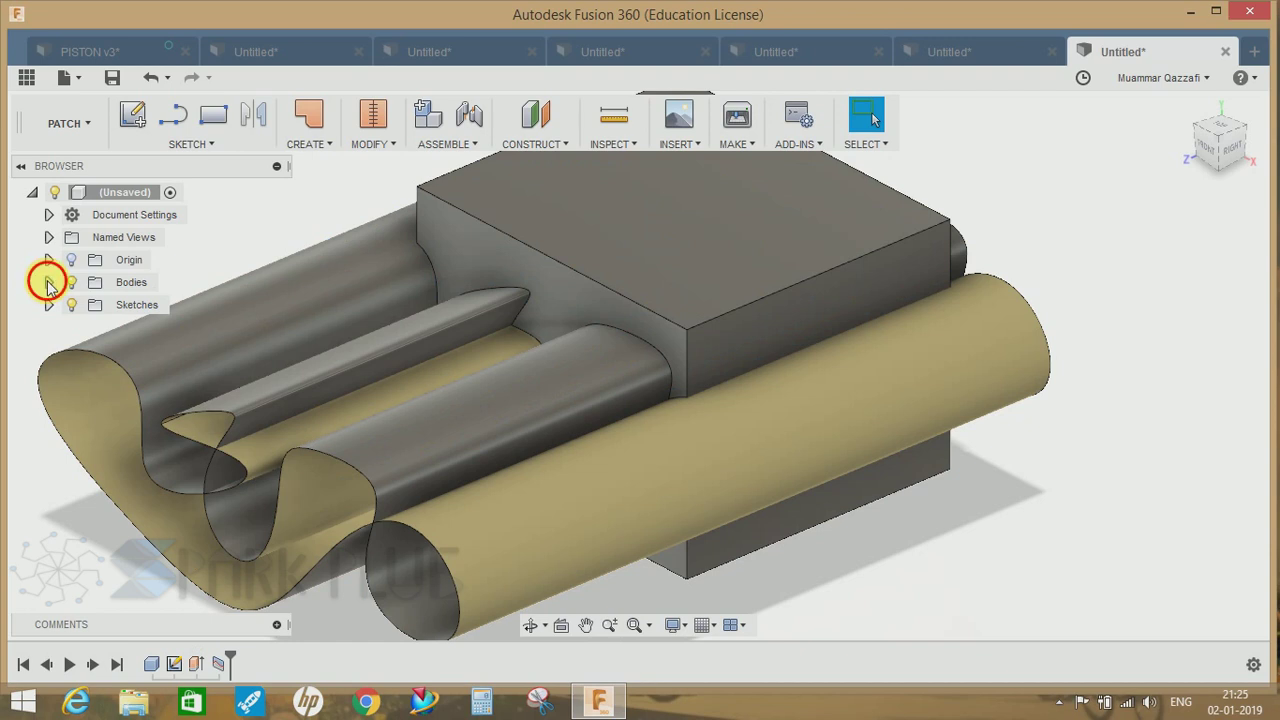
pyautogui.click(48, 282)
pyautogui.click(89, 328)
pyautogui.click(594, 431)
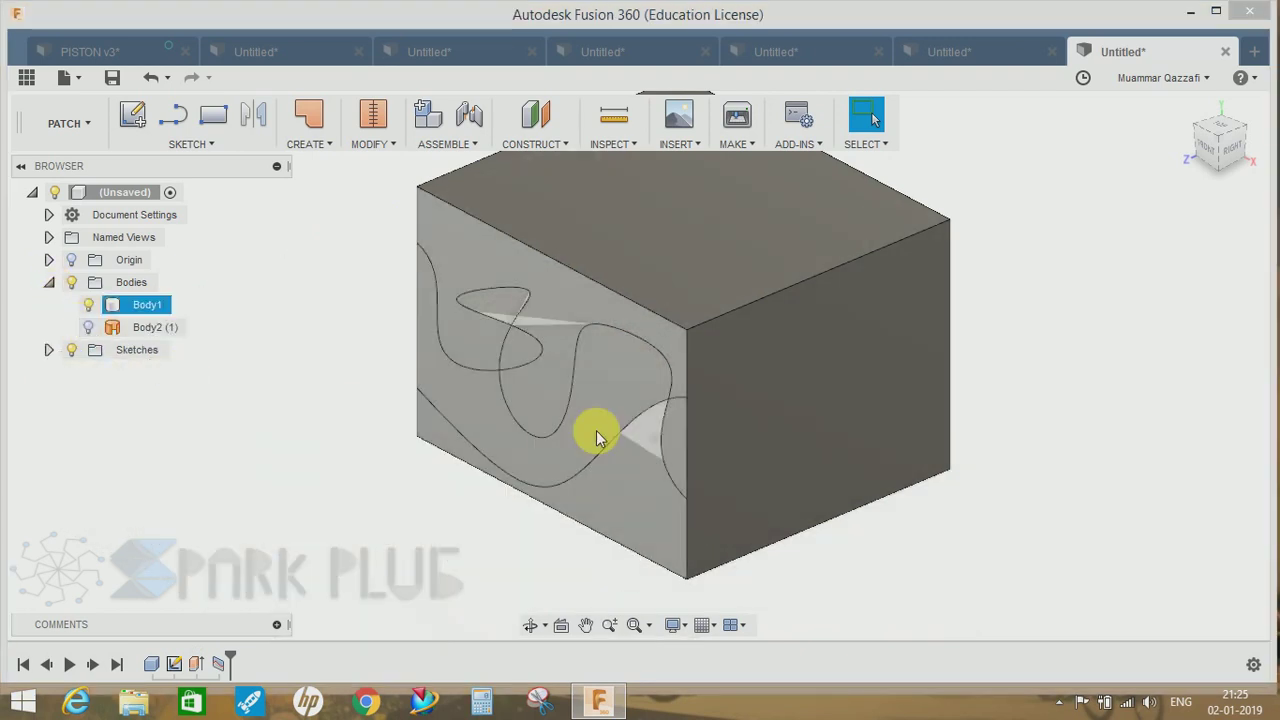
pyautogui.keyDown('shift'); pyautogui.moveTo(594, 431); pyautogui.dragTo(566, 277, button='middle'); pyautogui.keyUp('shift')
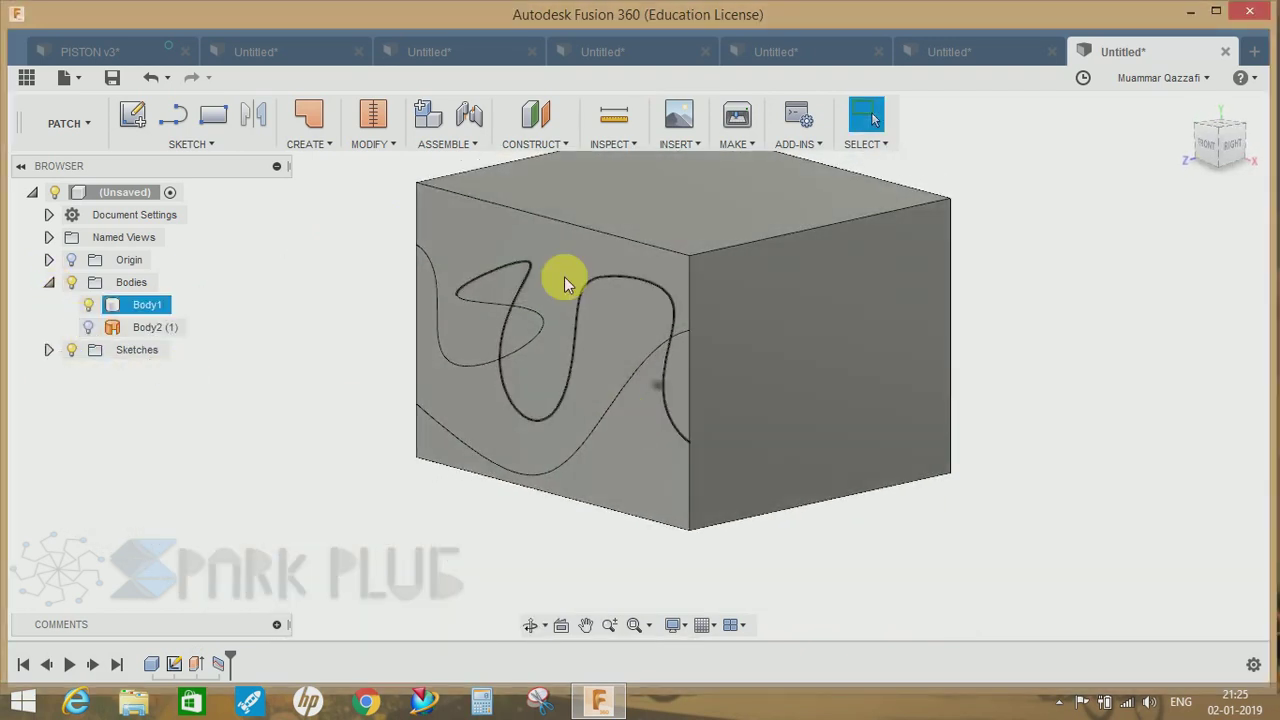
pyautogui.keyDown('shift'); pyautogui.moveTo(614, 476); pyautogui.dragTo(557, 349, button='middle'); pyautogui.keyUp('shift')
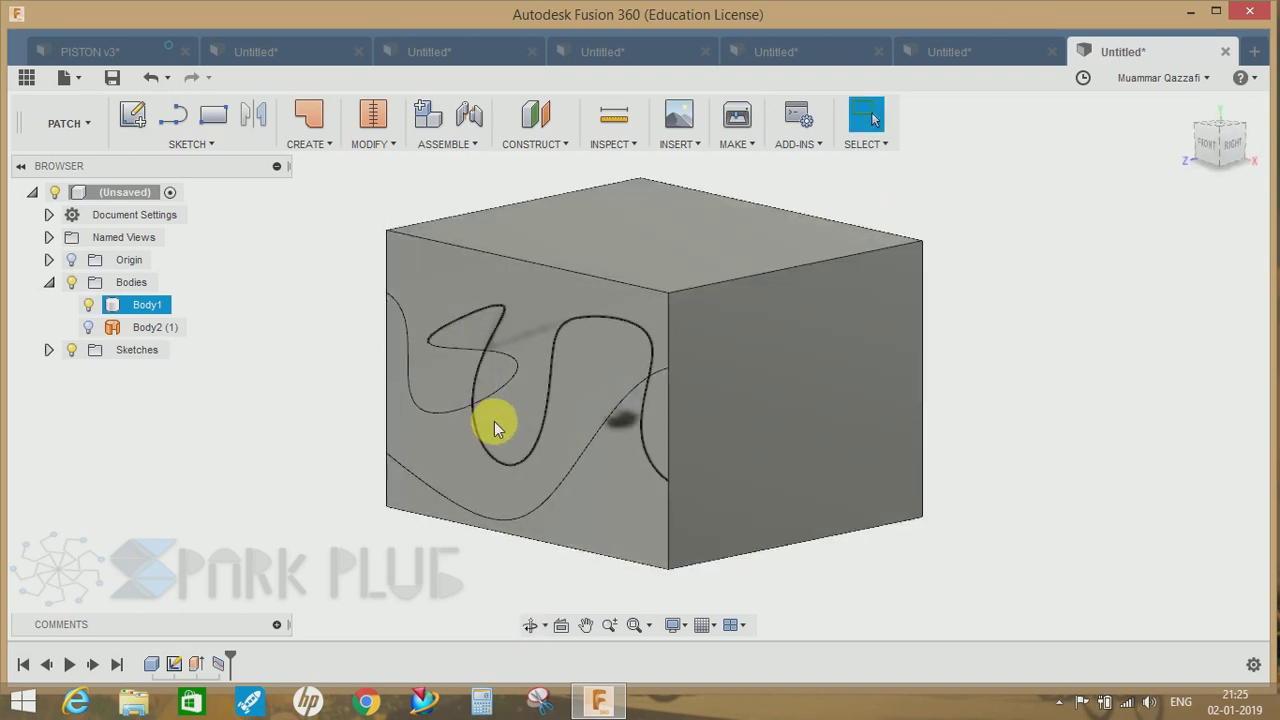
pyautogui.keyDown('shift'); pyautogui.moveTo(494, 421); pyautogui.dragTo(580, 443, button='middle'); pyautogui.keyUp('shift')
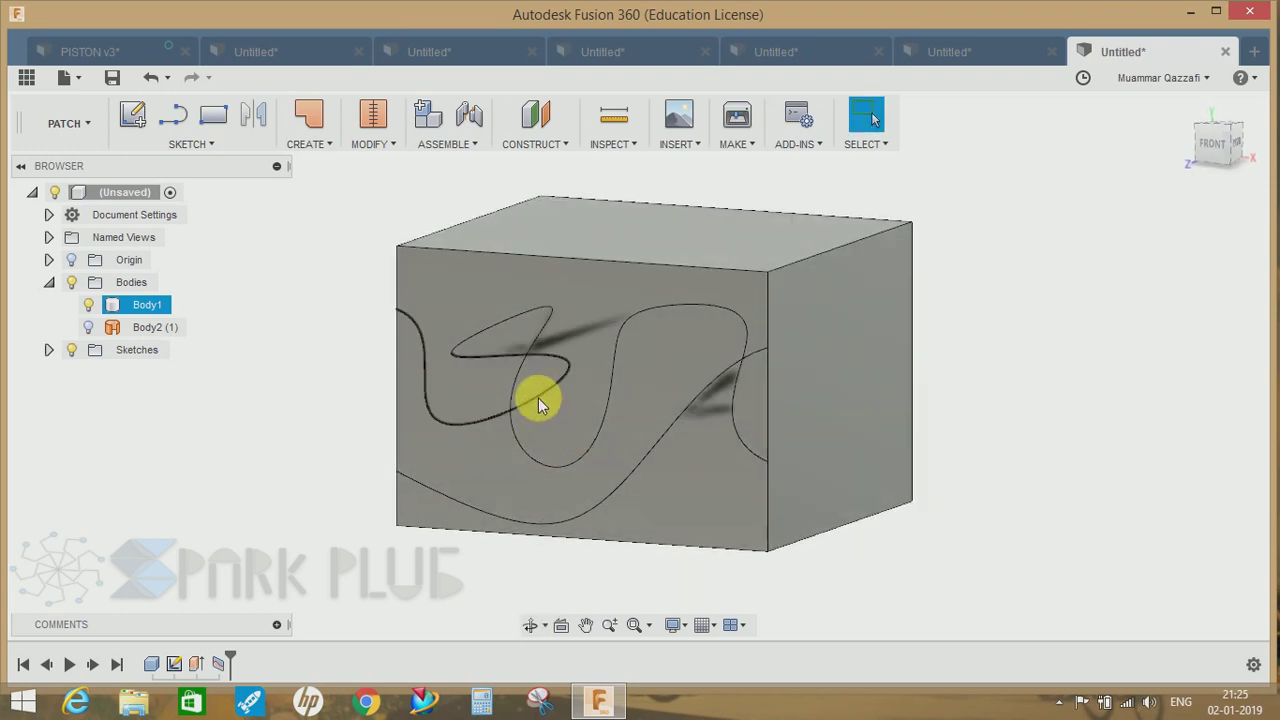